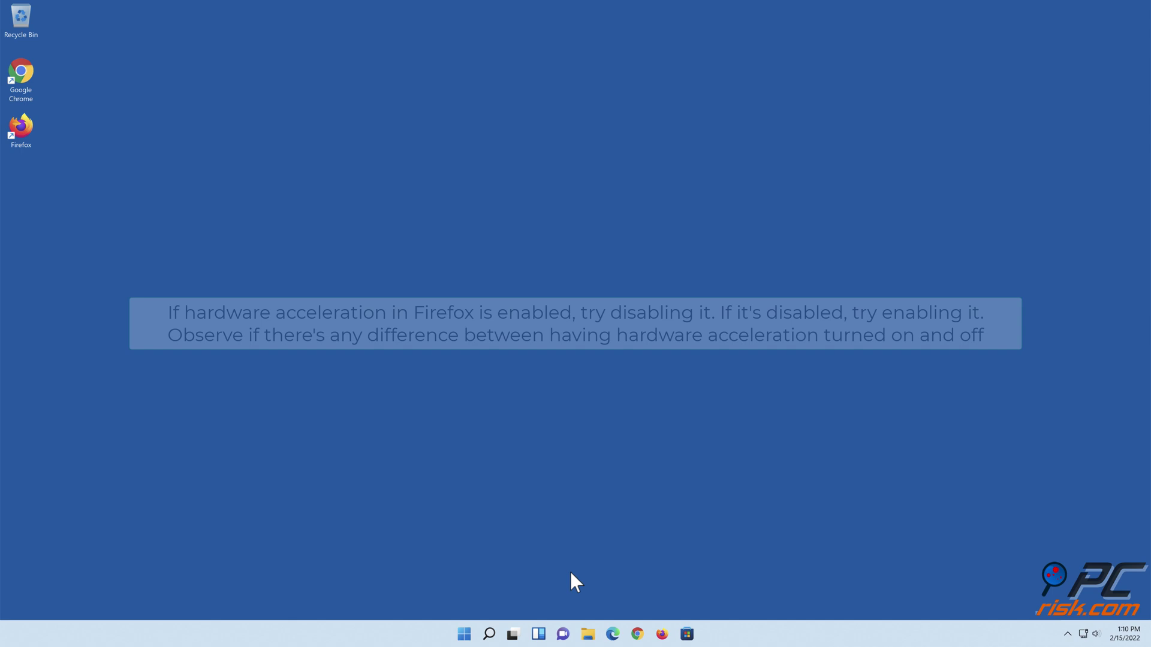
Launch Firefox and uncheck 'Use recommended performance settings' and 'Use hardware acceleration when available' in Settings.
left_click(660, 635)
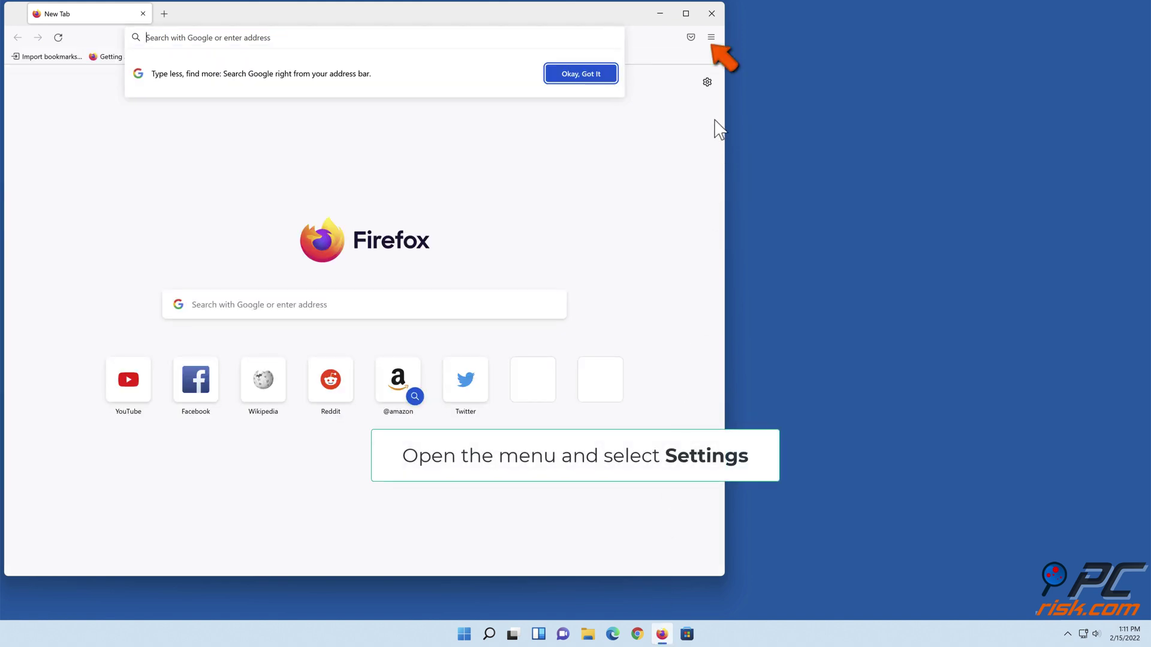
left_click(711, 38)
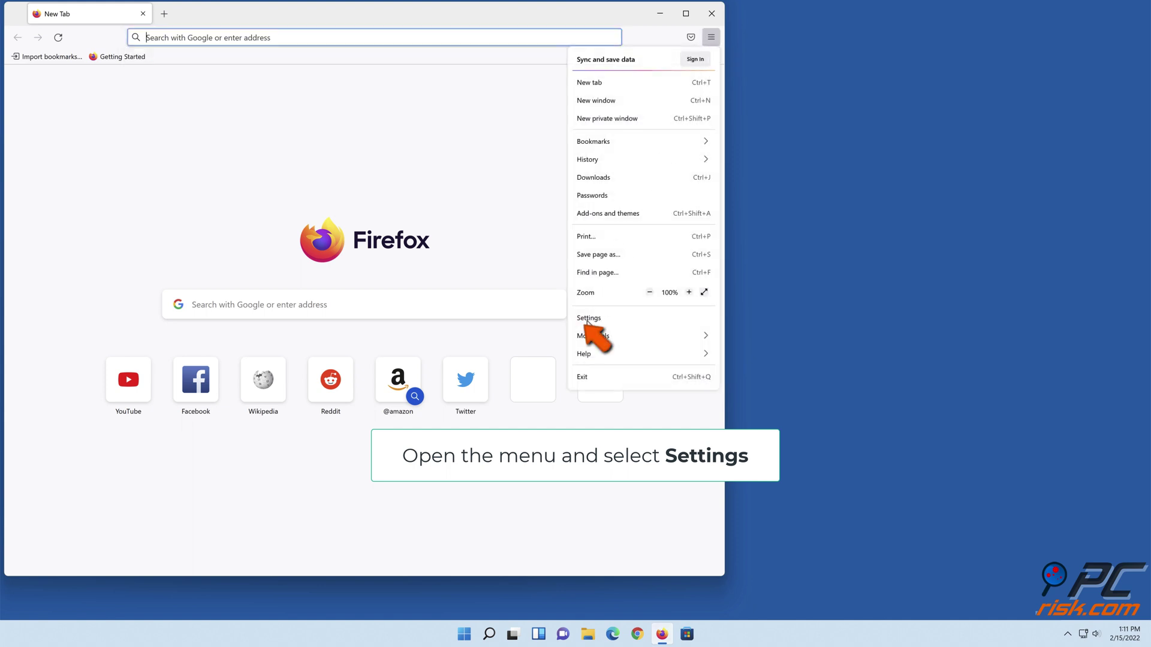
left_click(588, 318)
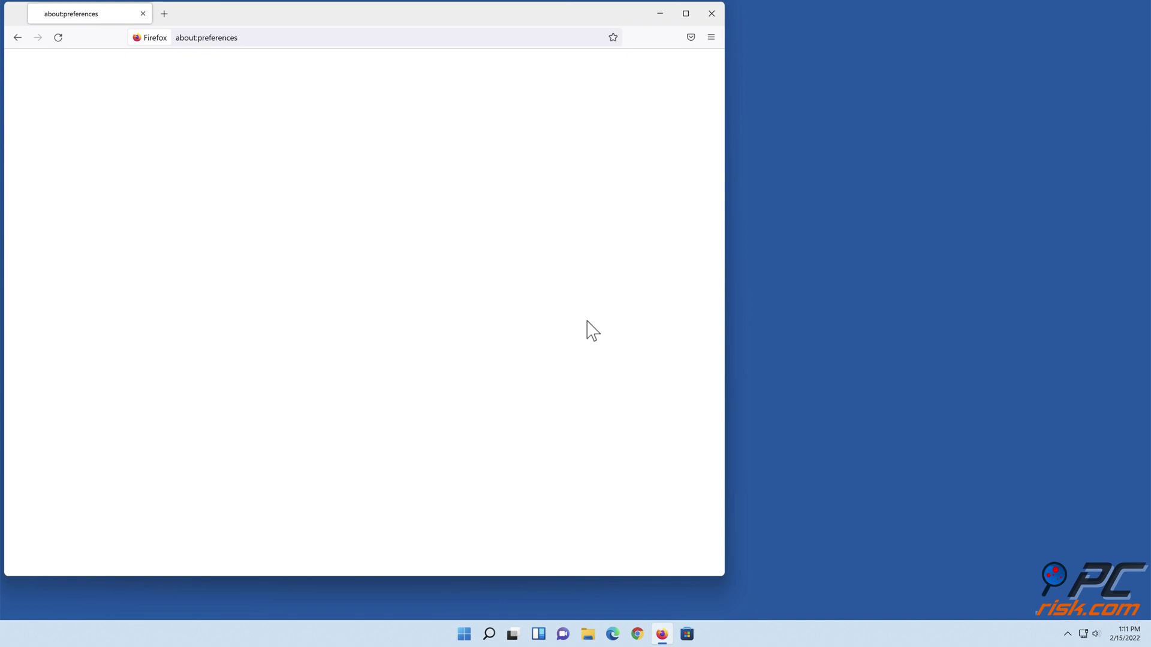
scroll(587, 322, "down", 9)
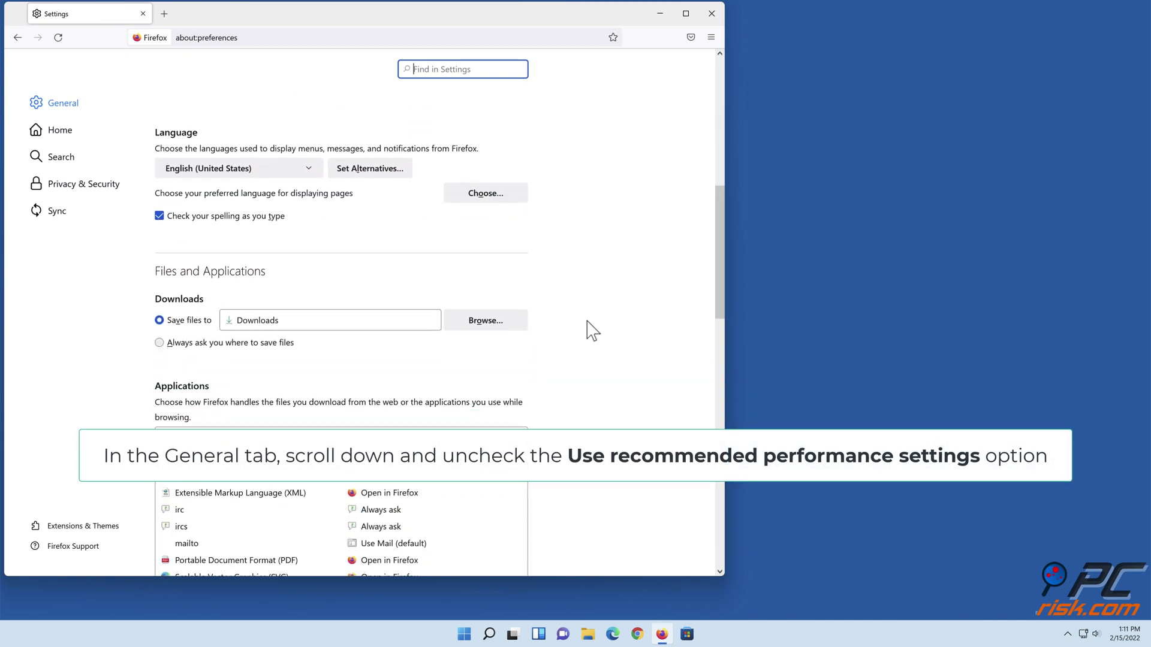
scroll(593, 330, "down", 8)
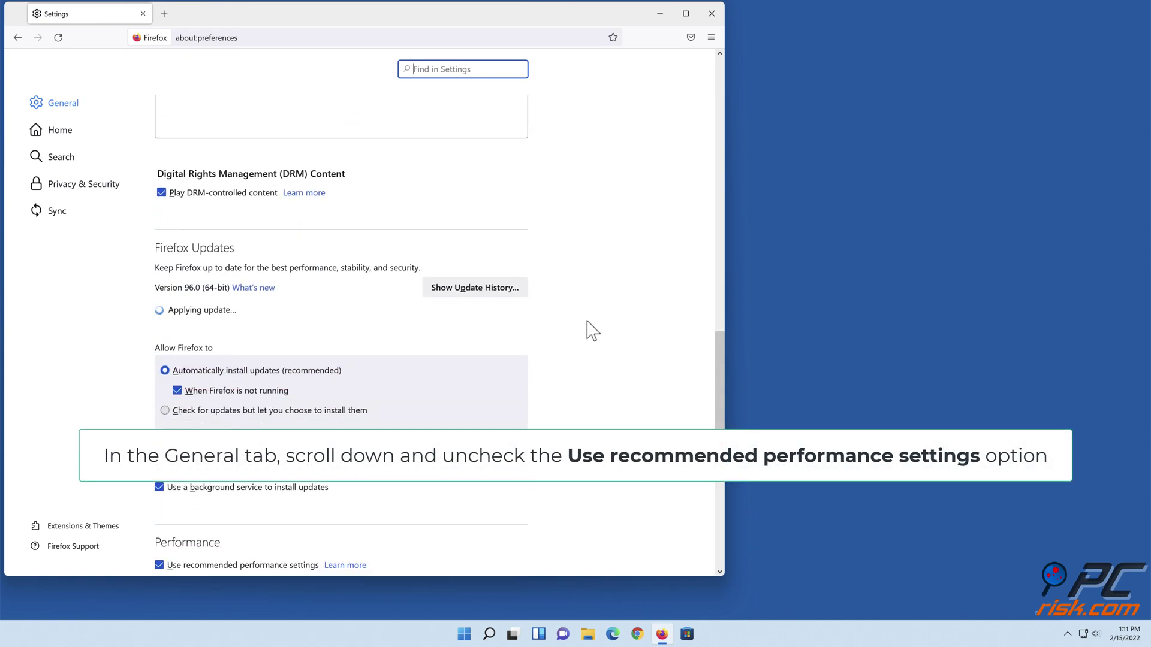
scroll(592, 330, "down", 4)
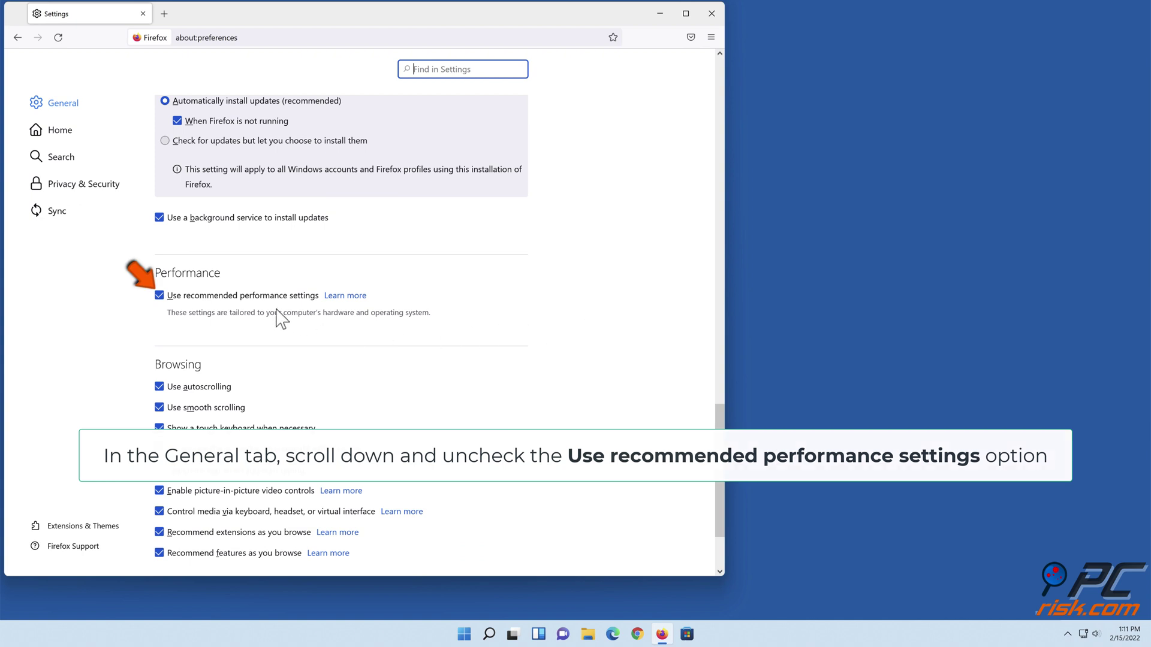
left_click(160, 295)
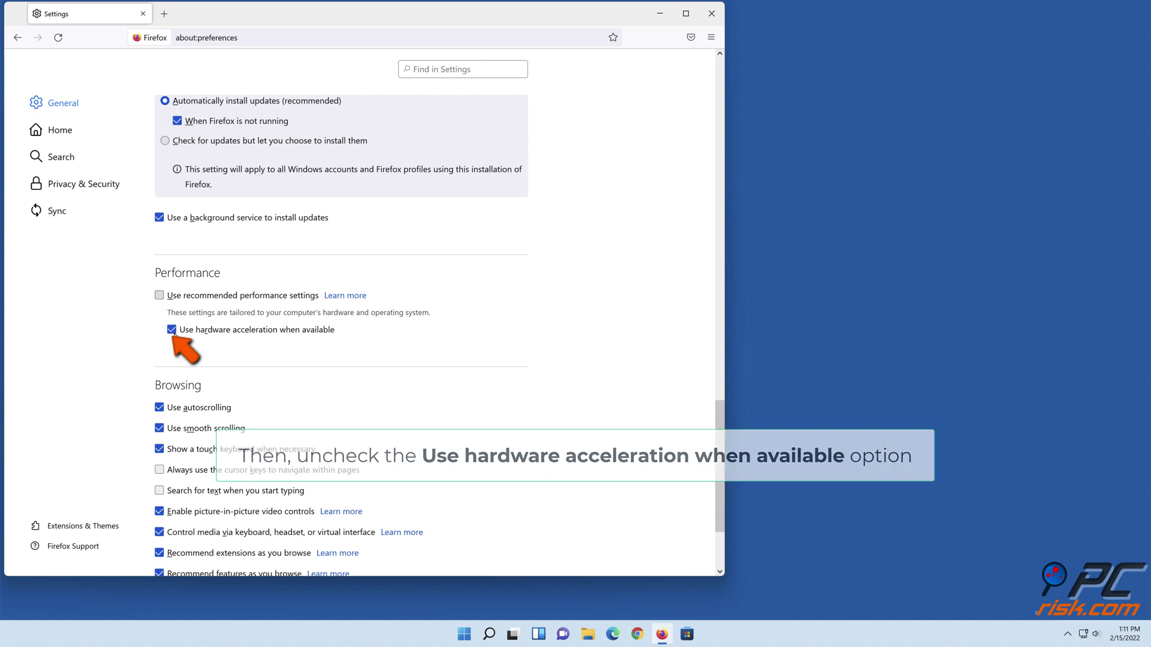
left_click(174, 331)
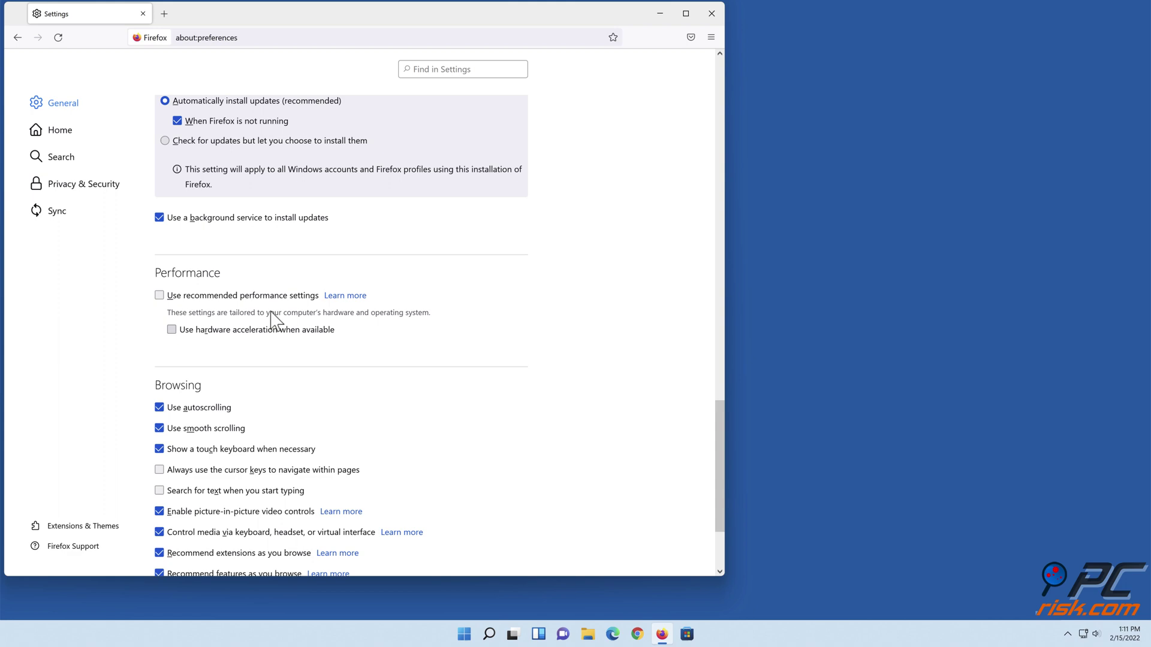
Restart Firefox and set Enhanced Tracking Protection to Strict under Privacy & Security settings.
left_click(712, 13)
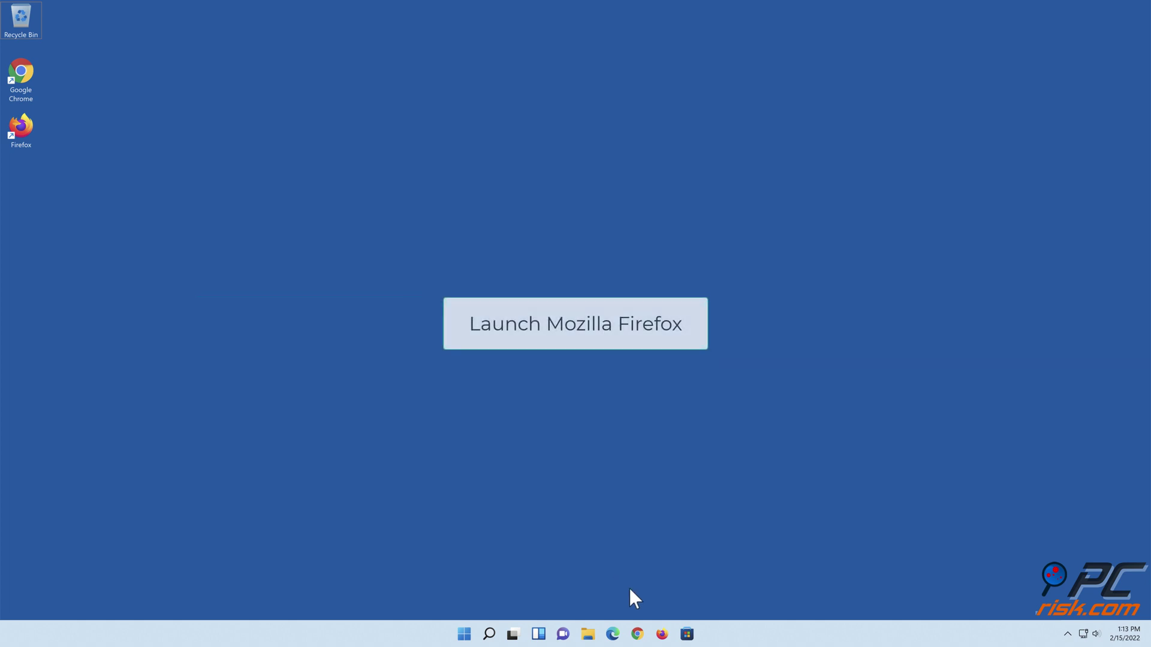
left_click(664, 634)
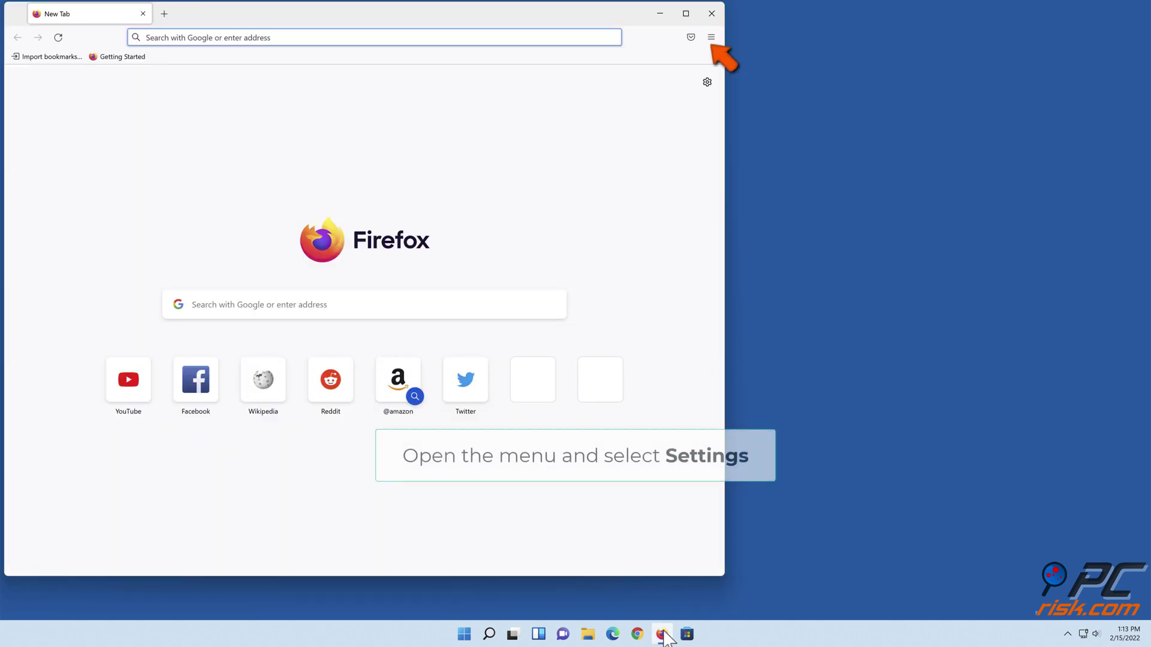
left_click(711, 37)
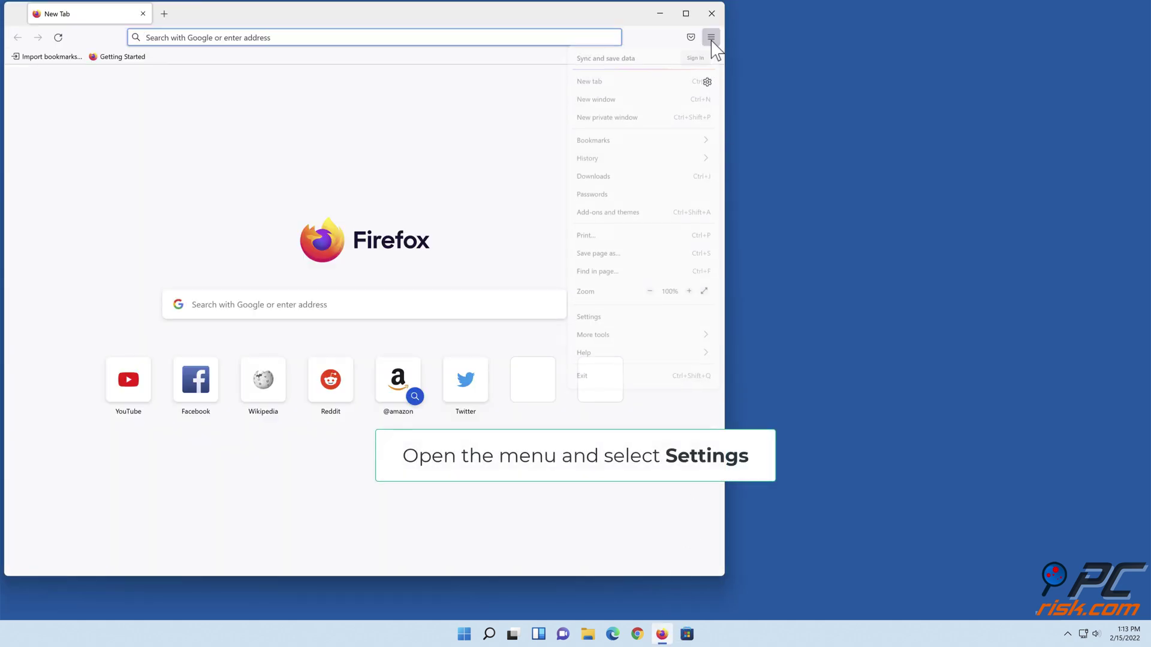
left_click(588, 319)
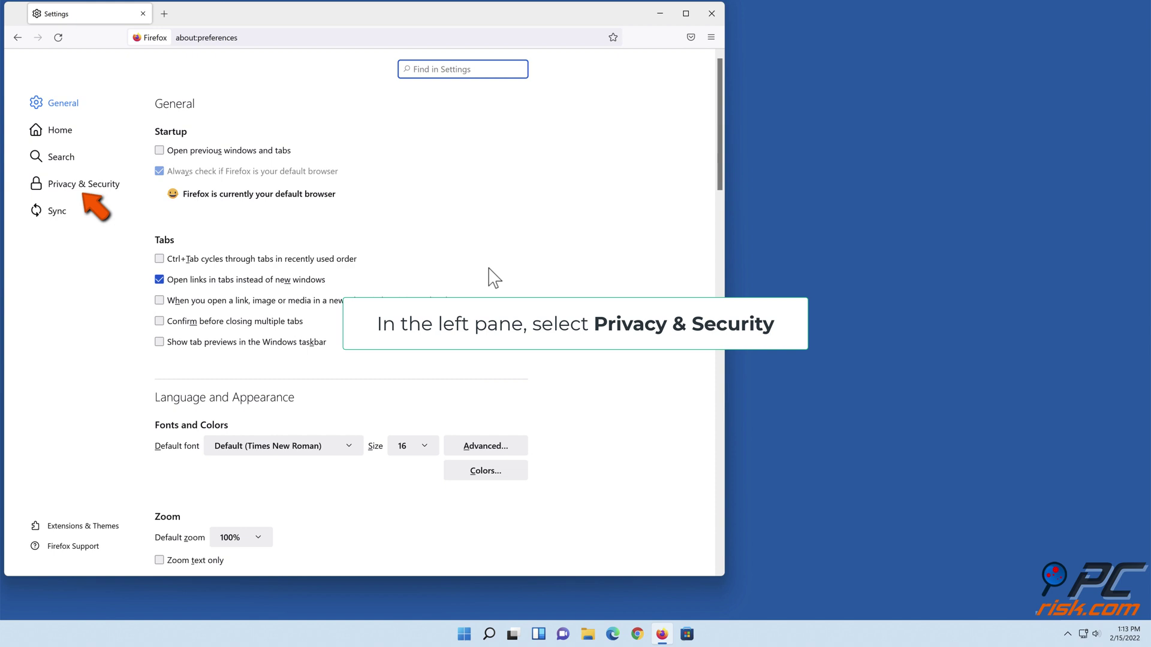
left_click(86, 189)
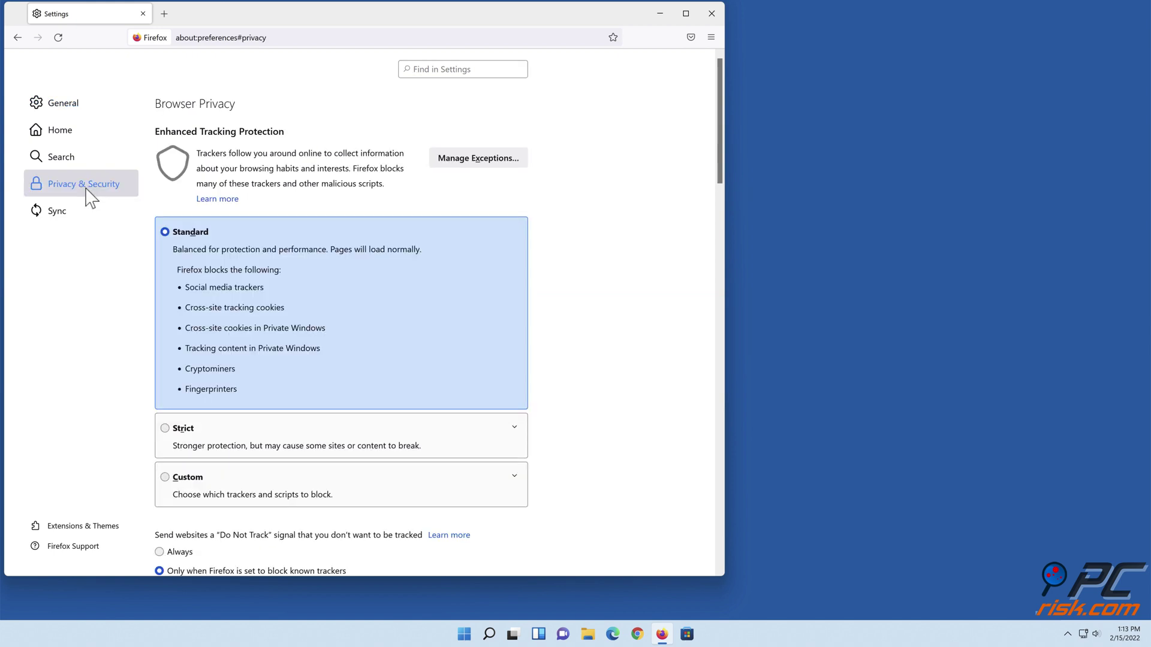
scroll(618, 207, "down", 2)
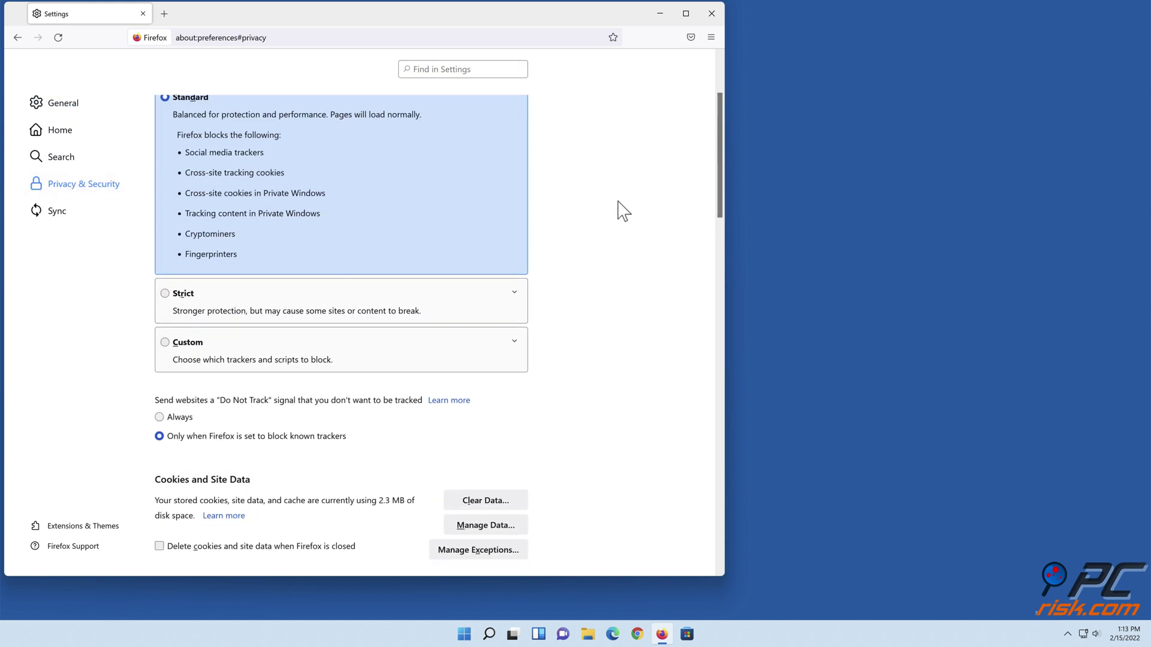
scroll(618, 207, "up", 1)
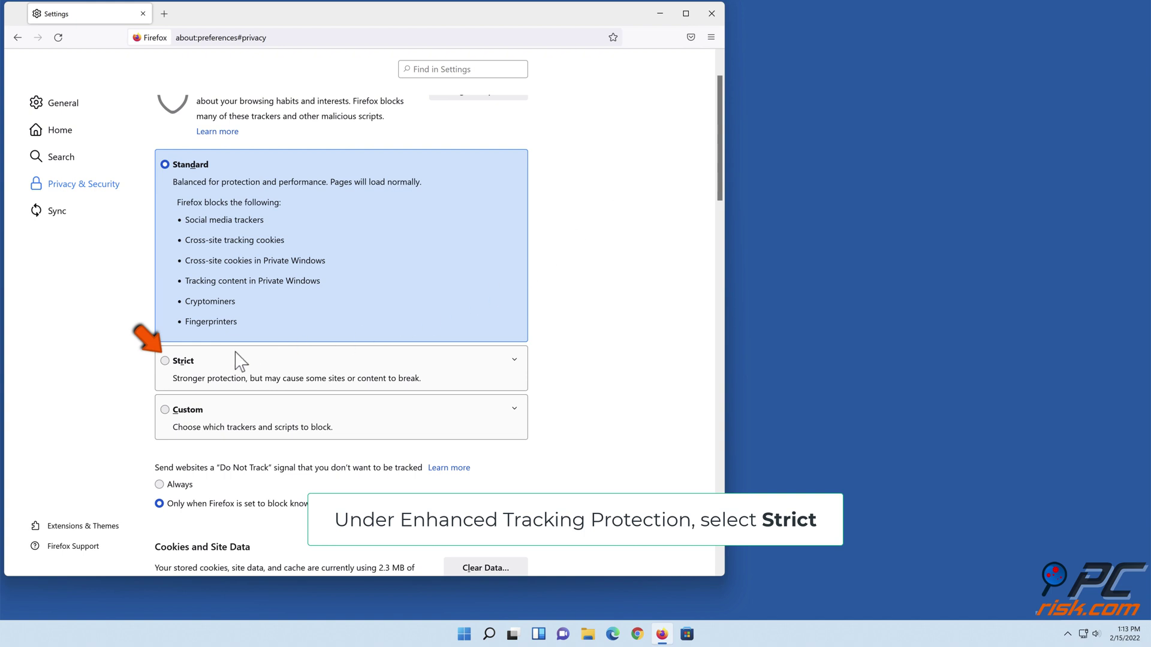
left_click(166, 361)
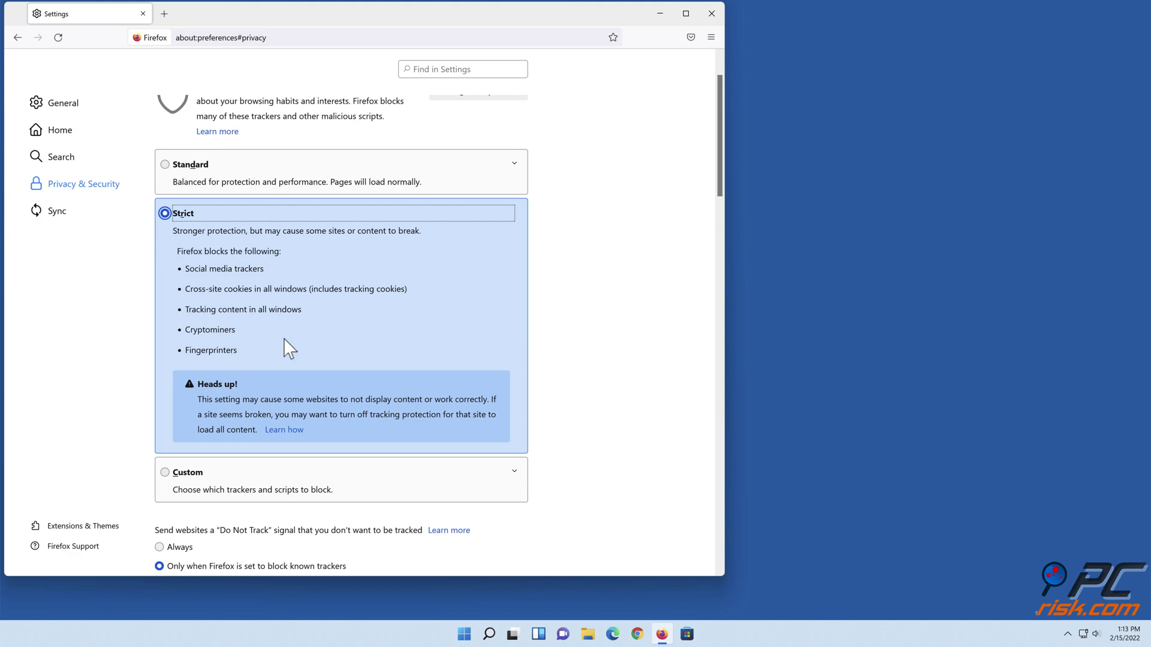
Relaunch Firefox and restart it in Troubleshoot Mode from the Help menu.
left_click(711, 14)
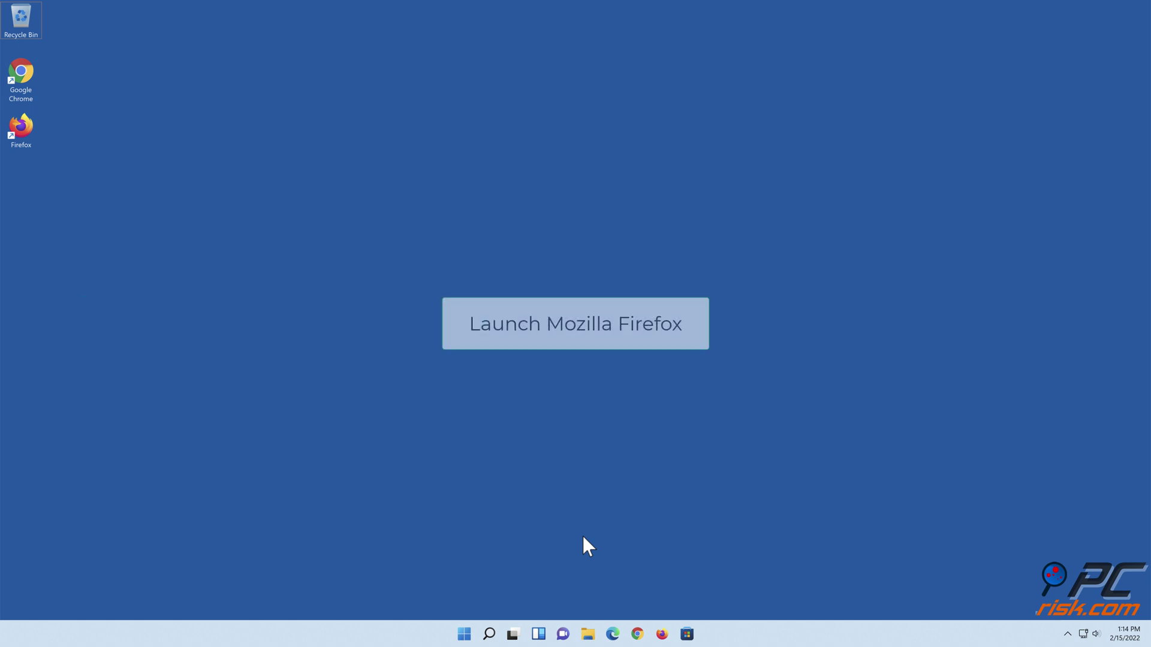
left_click(663, 633)
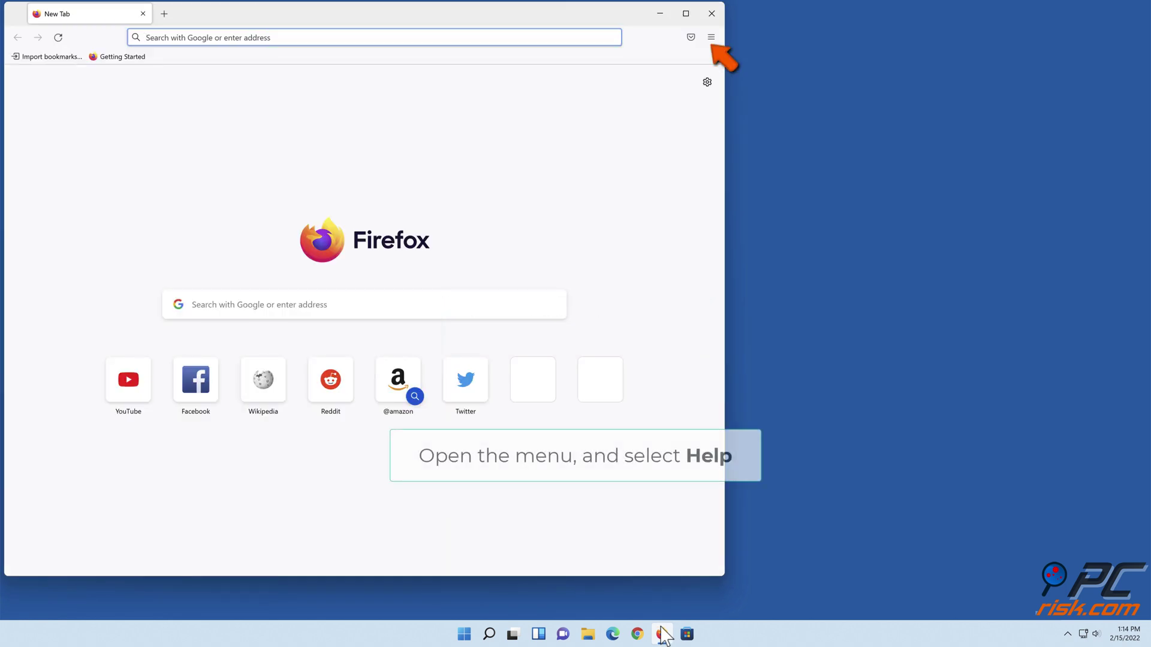
left_click(710, 39)
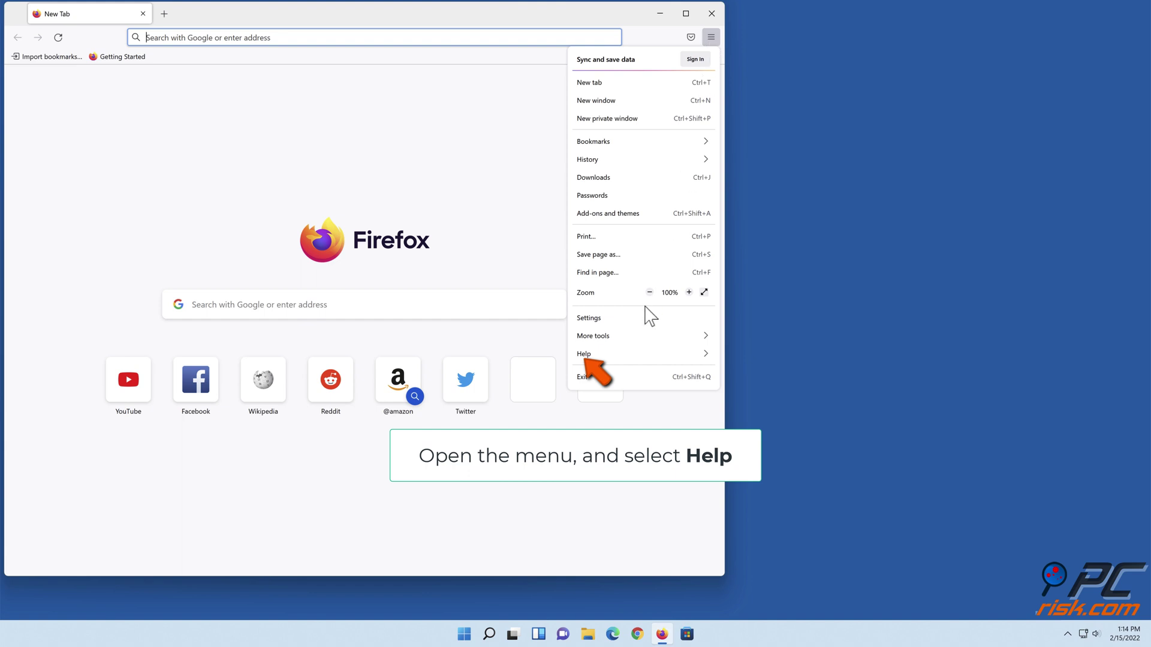
left_click(635, 355)
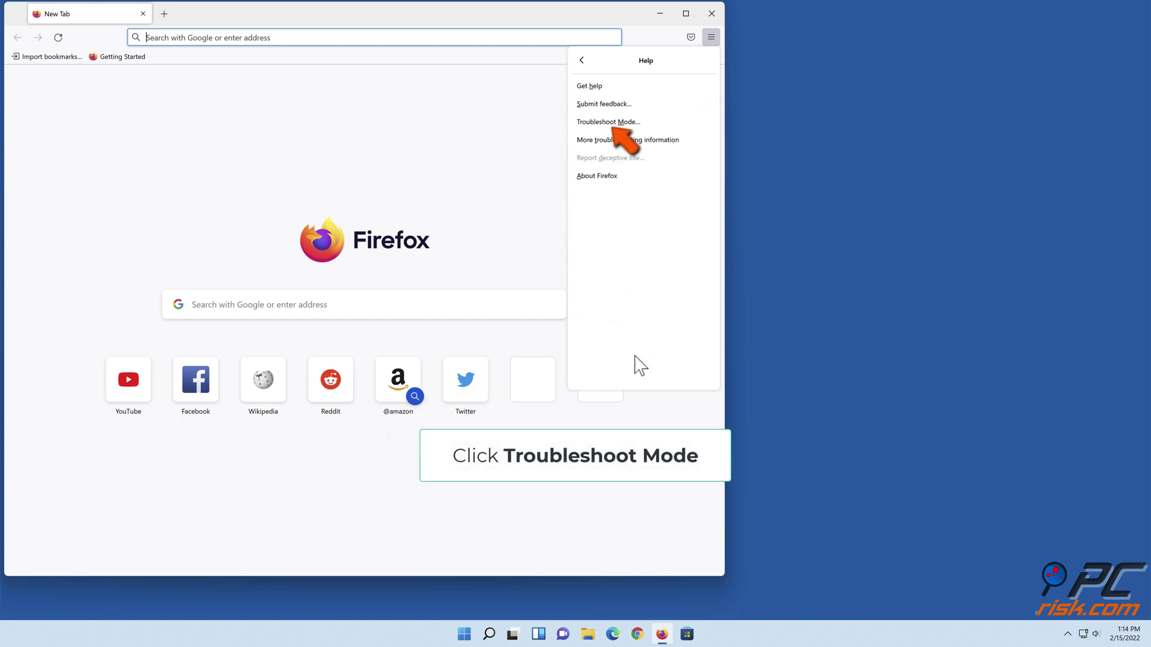
left_click(617, 124)
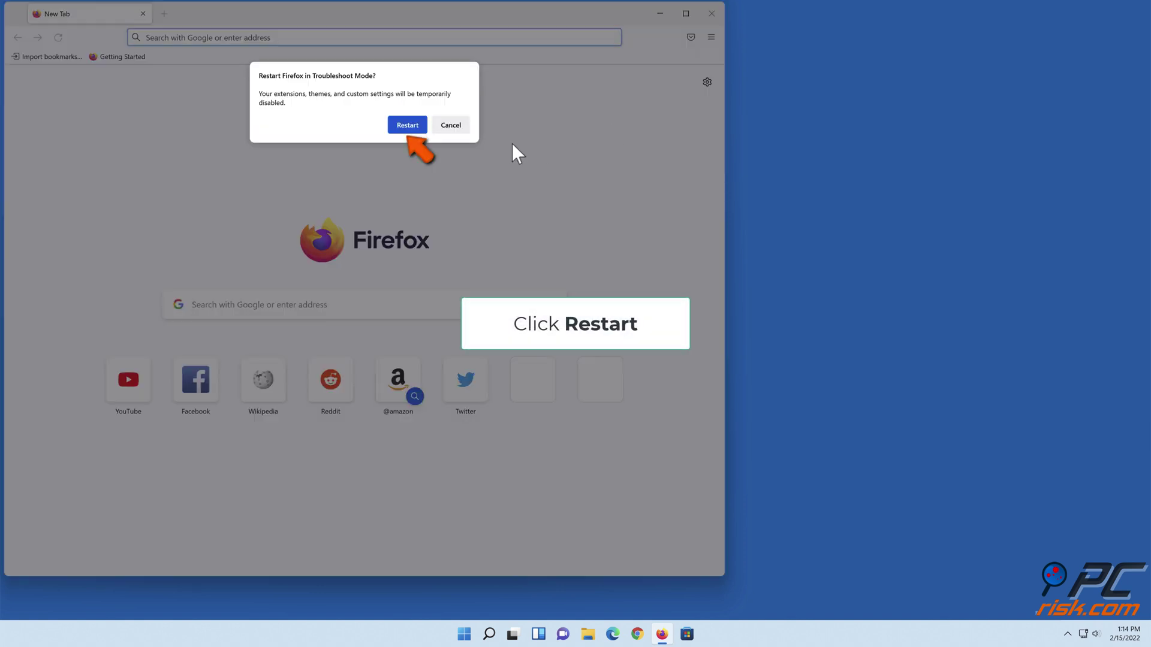
left_click(409, 131)
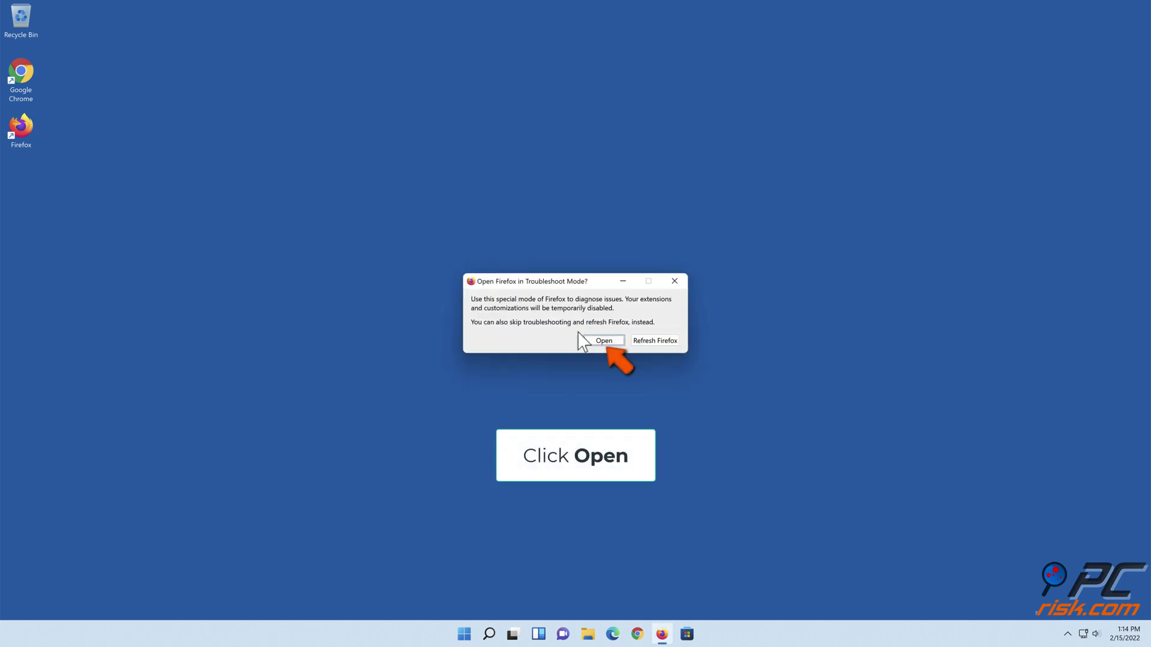
left_click(603, 340)
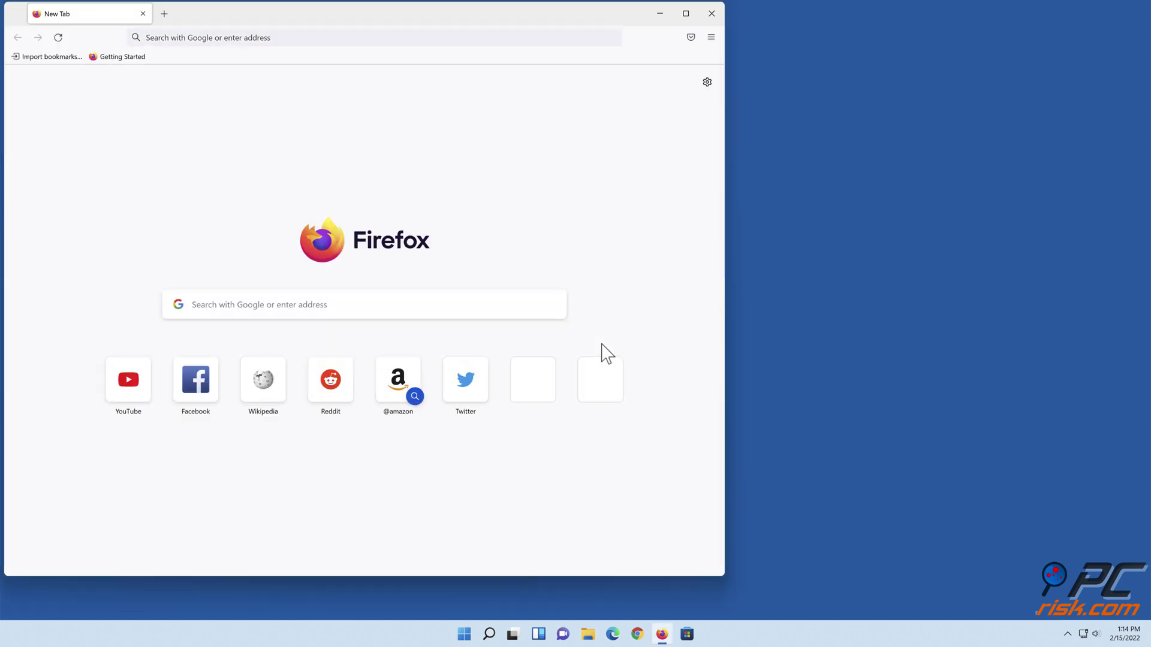
Relaunch Firefox and start a Refresh Firefox from the Troubleshooting Information page.
left_click(711, 13)
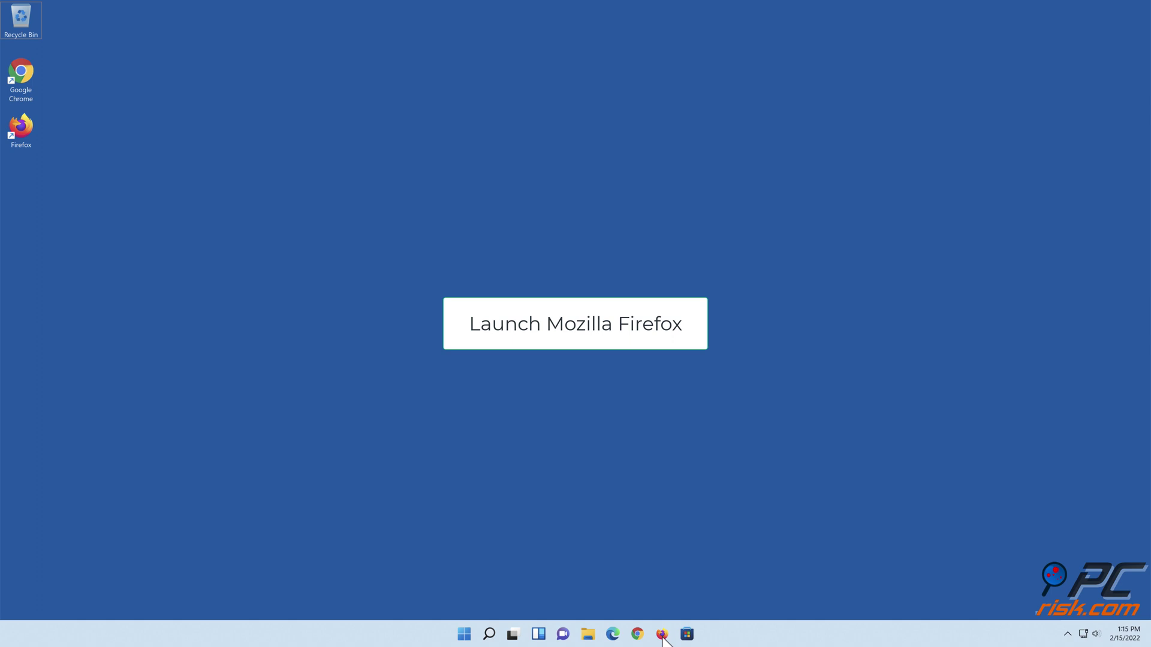
left_click(662, 634)
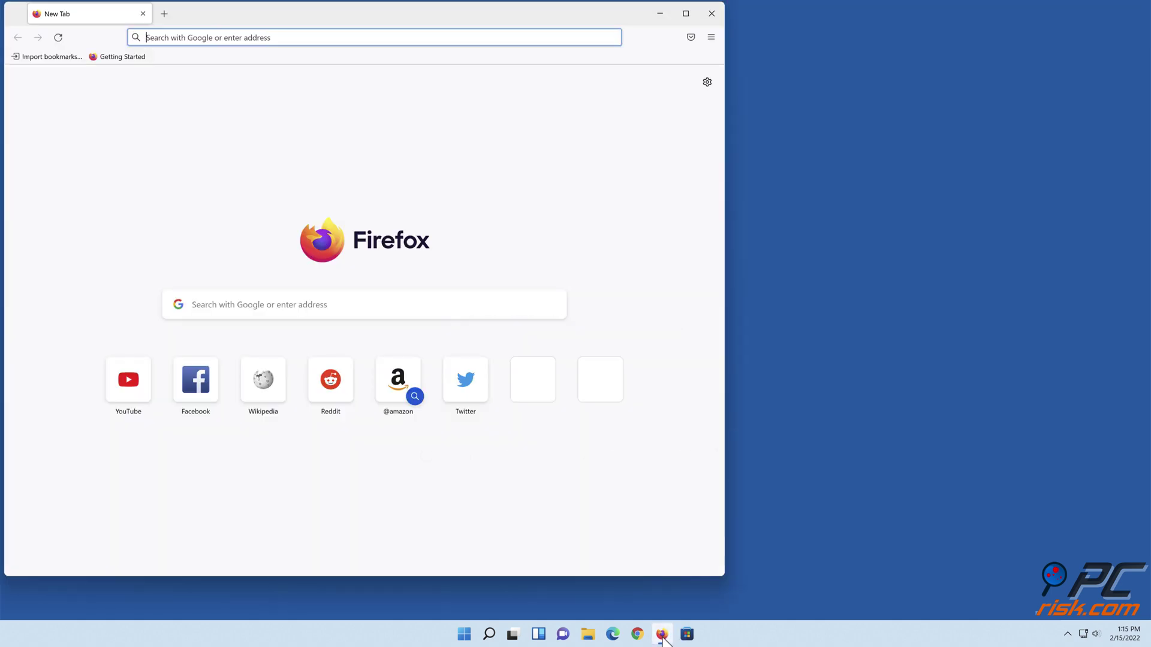
left_click(712, 39)
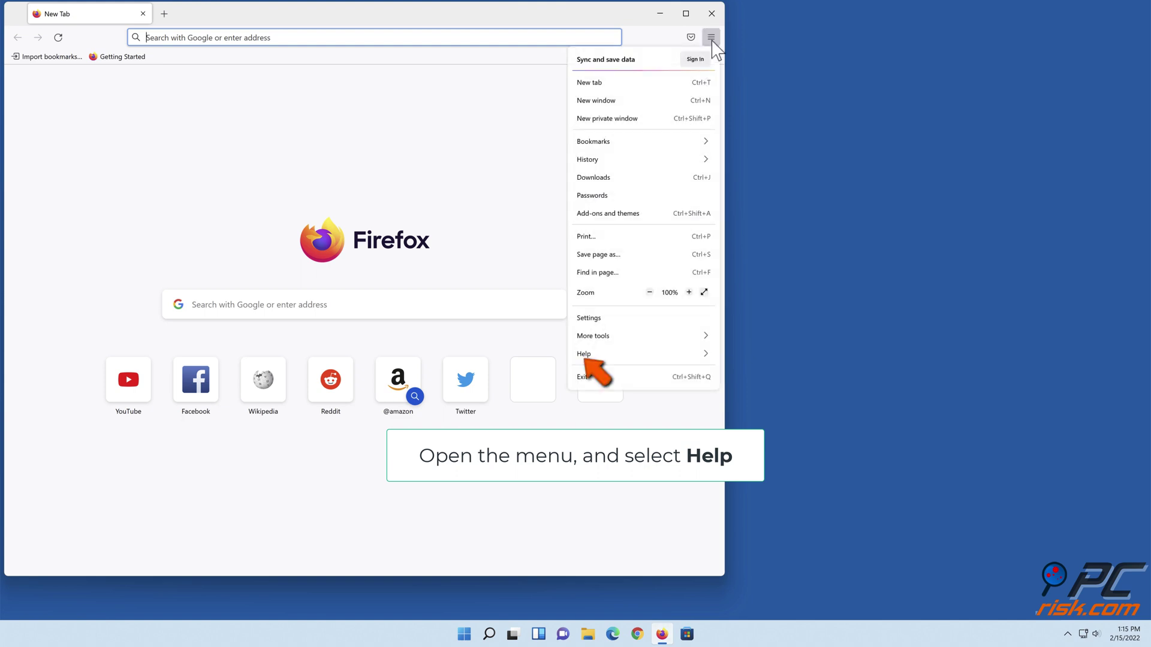
left_click(651, 356)
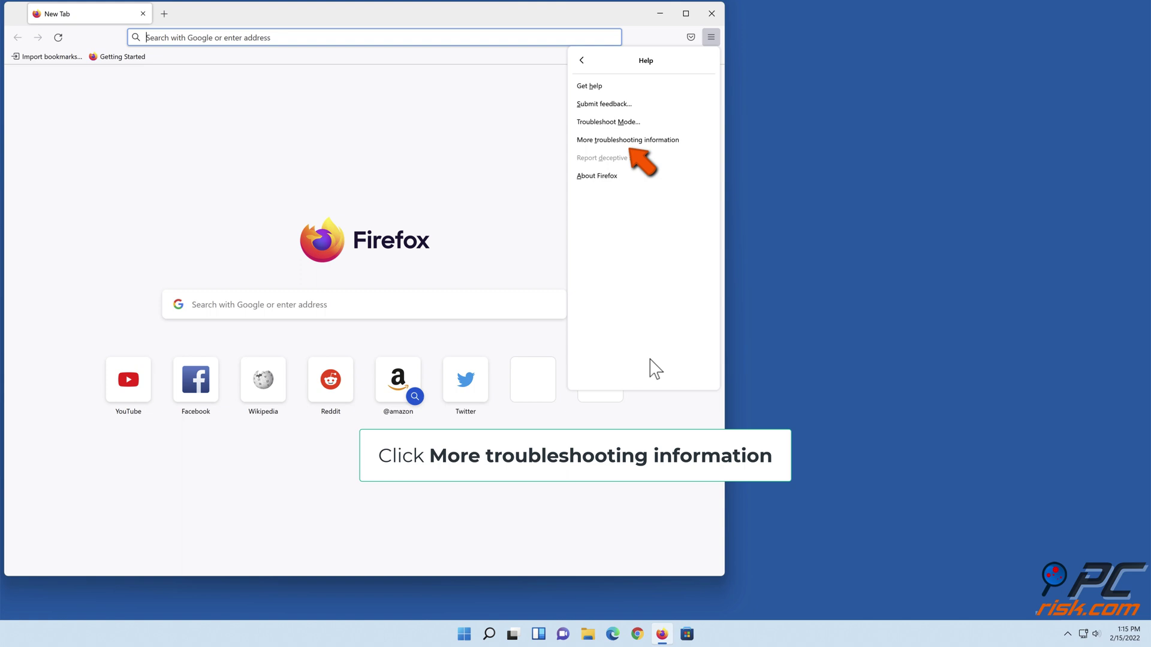
left_click(630, 141)
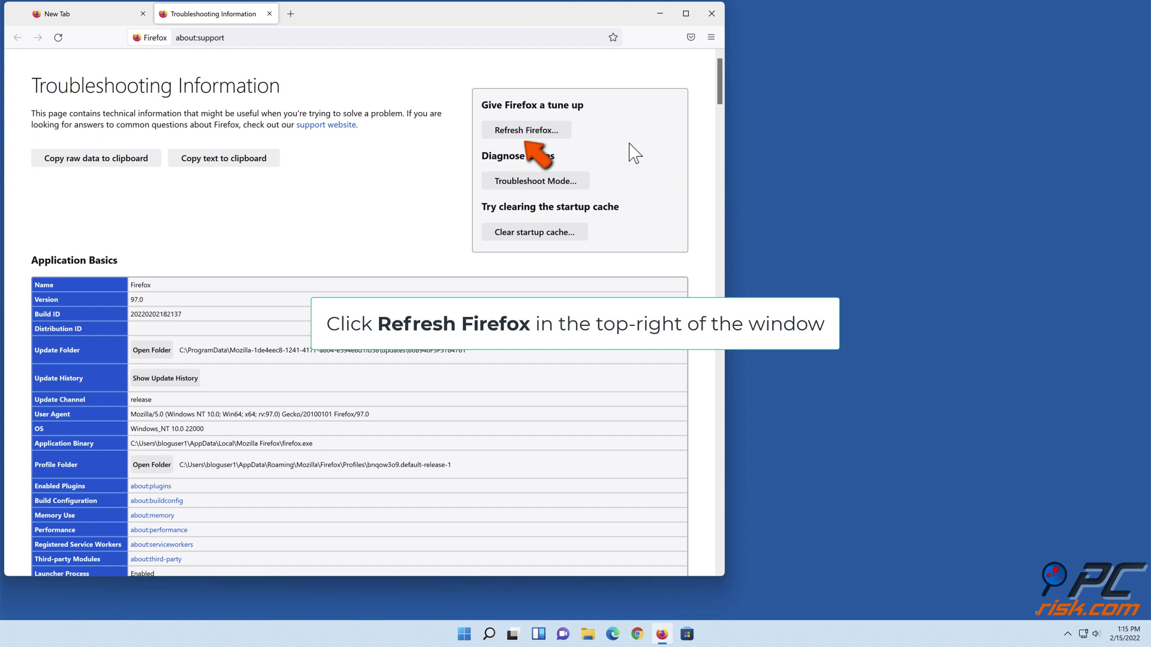
left_click(527, 132)
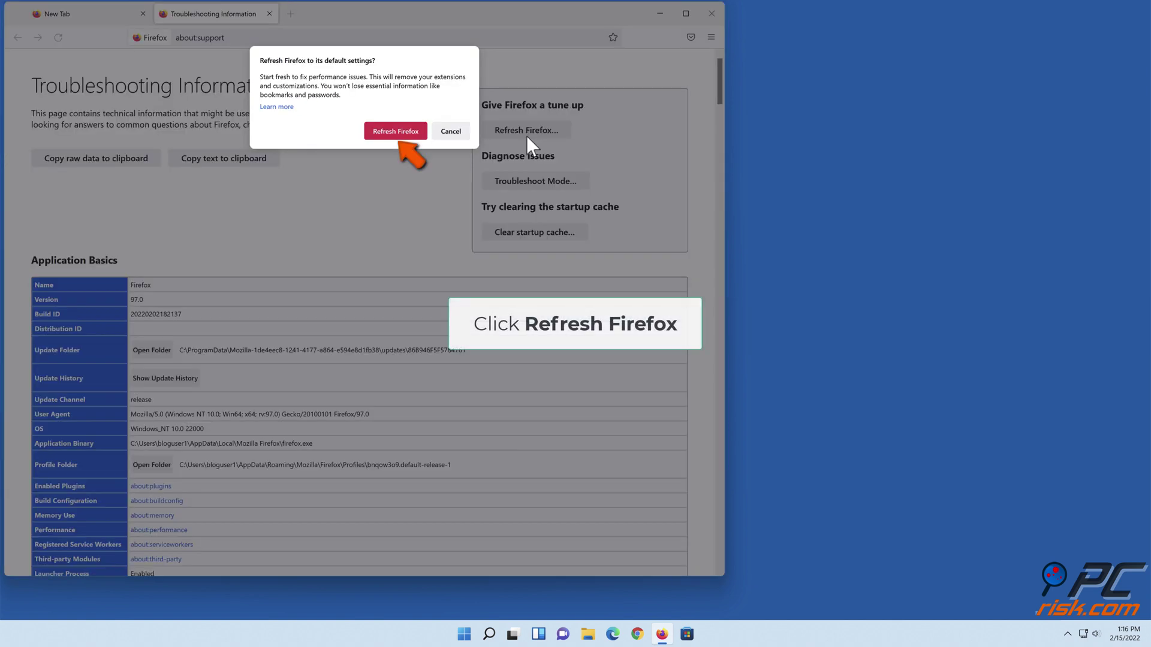
left_click(394, 138)
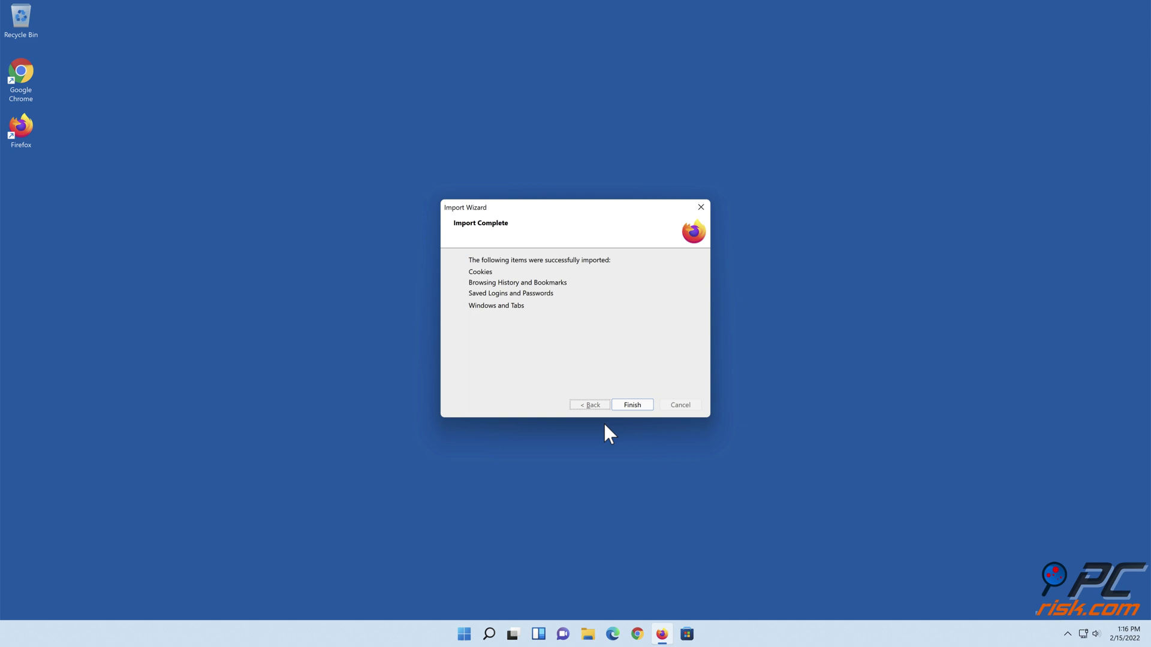
Complete the refresh with Let's go!, then close the Troubleshooting Information and Privacy Notice windows.
left_click(631, 409)
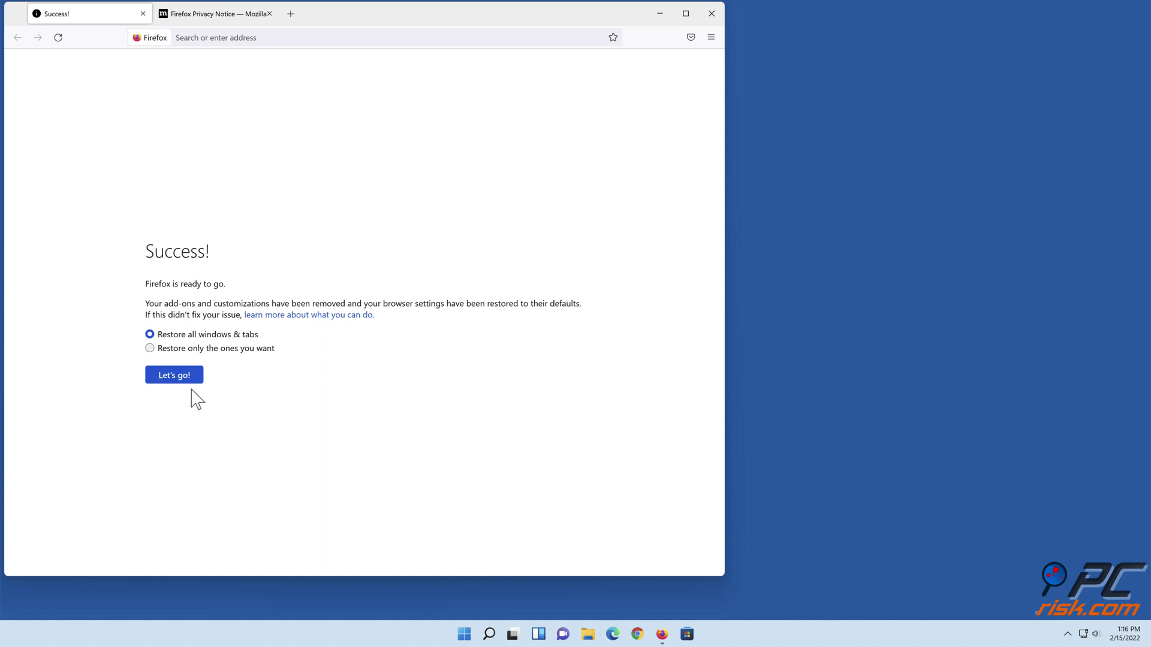
left_click(179, 378)
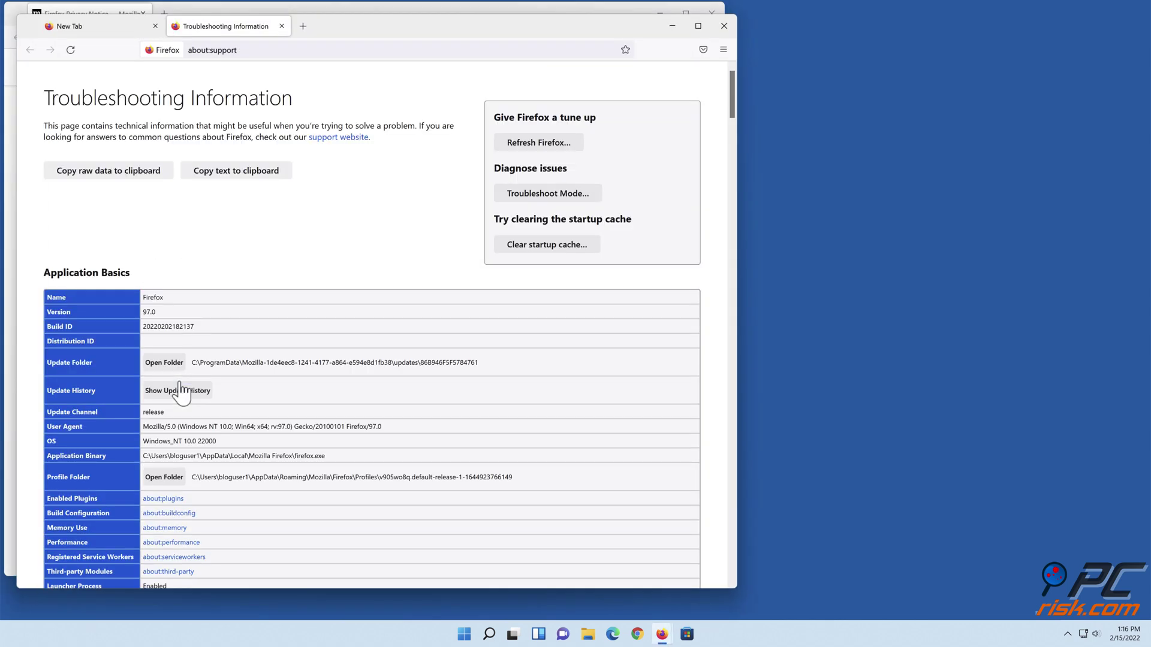
left_click(723, 25)
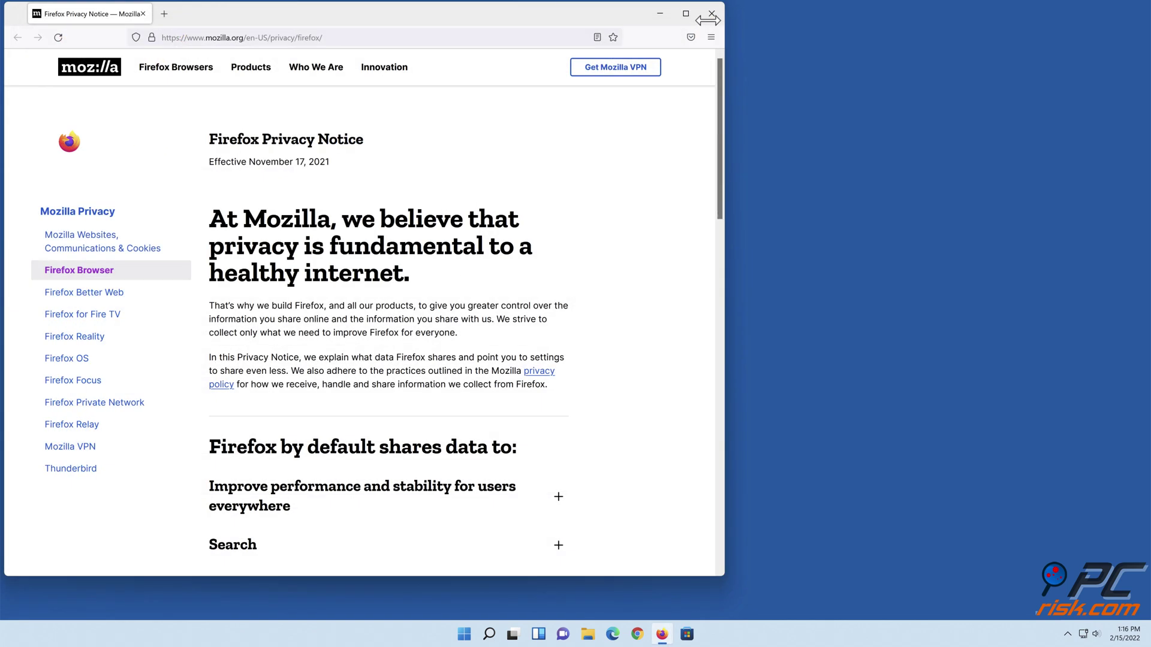
left_click(711, 15)
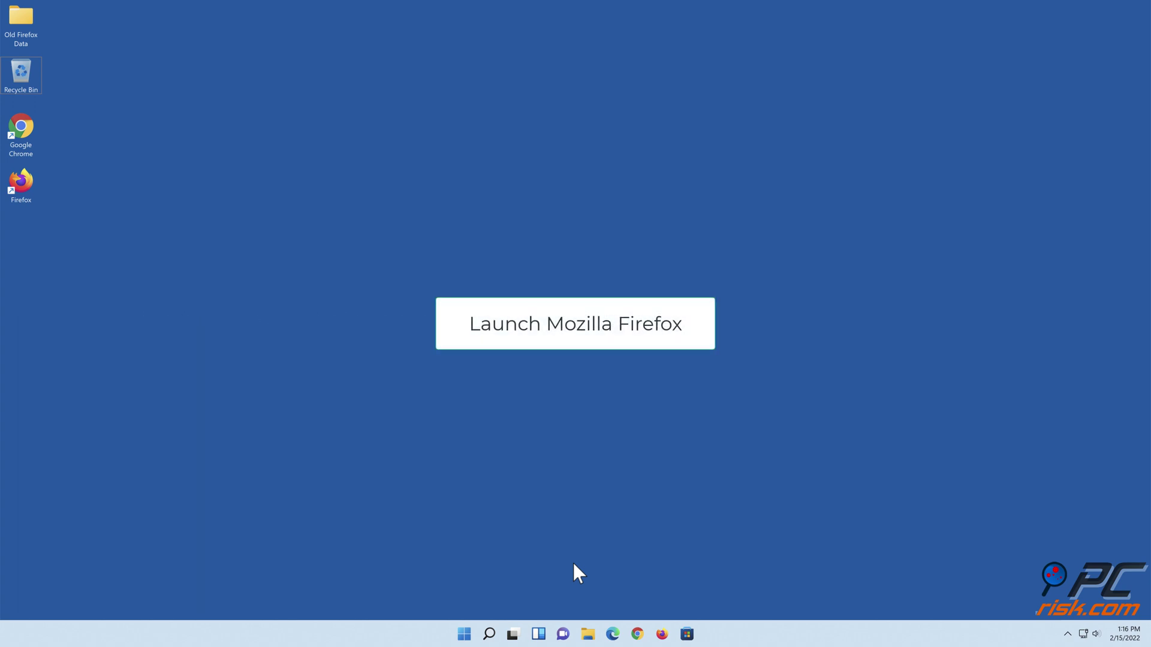
Relaunch Firefox and open its Profile Folder from the More troubleshooting information page.
left_click(663, 635)
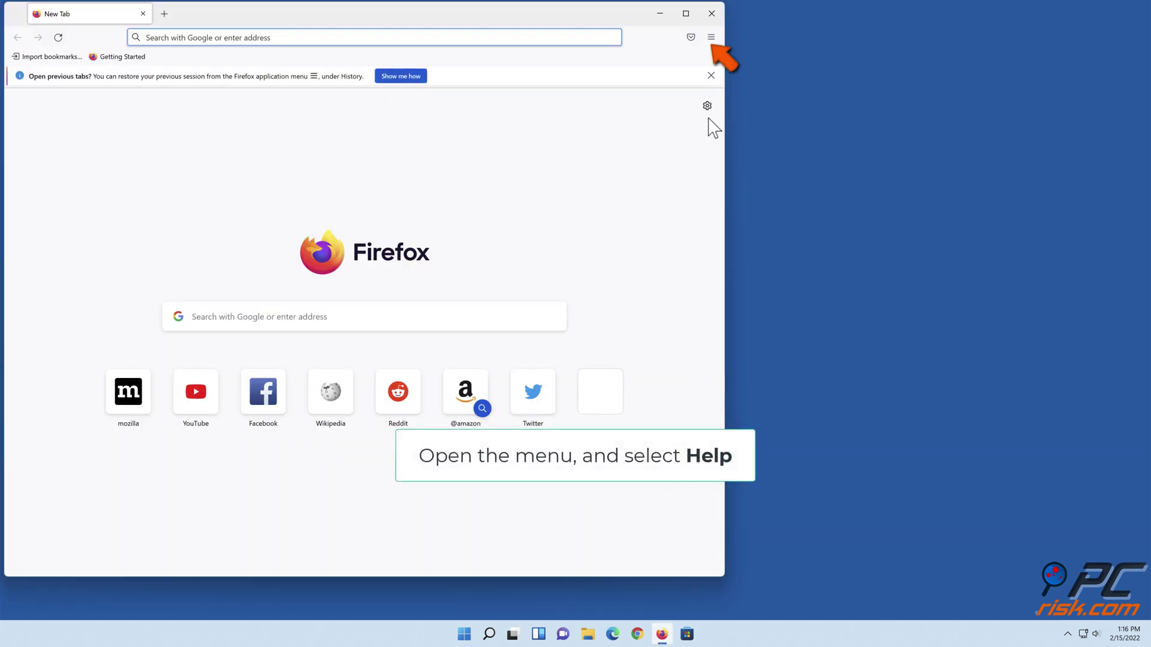
left_click(712, 37)
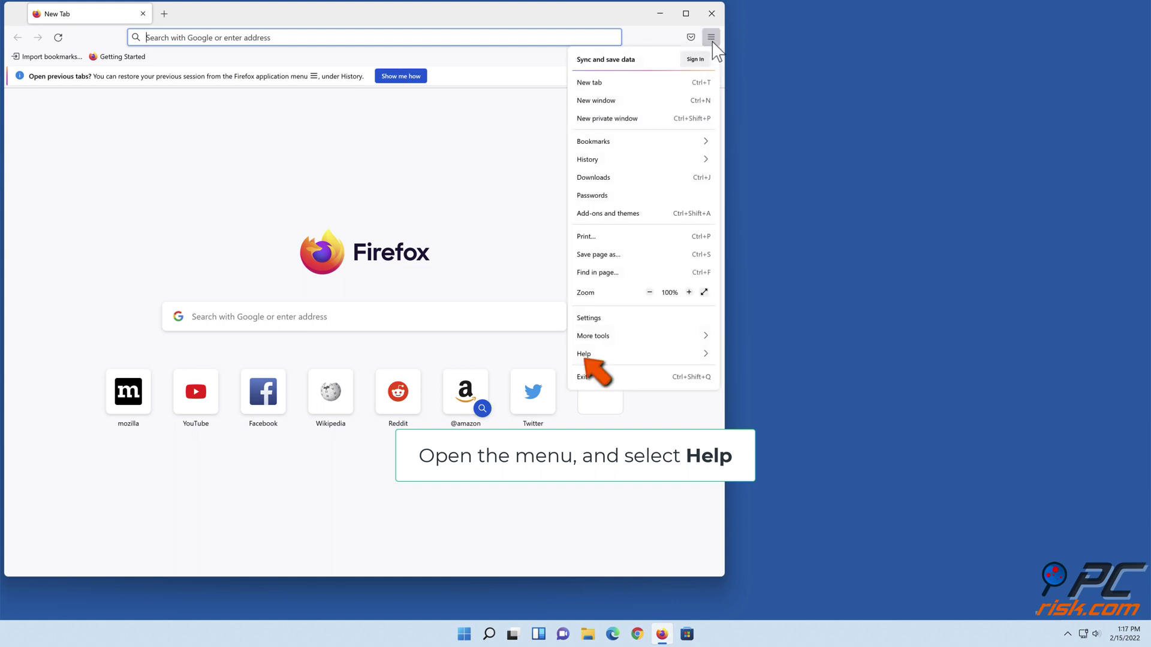
left_click(633, 358)
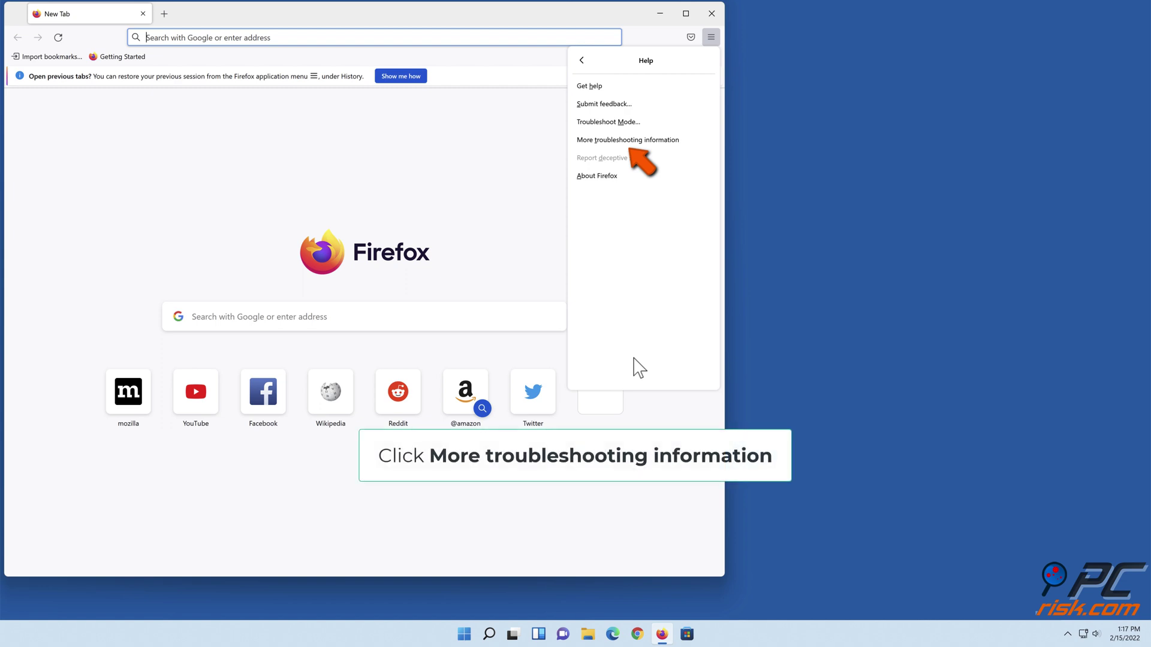
left_click(631, 142)
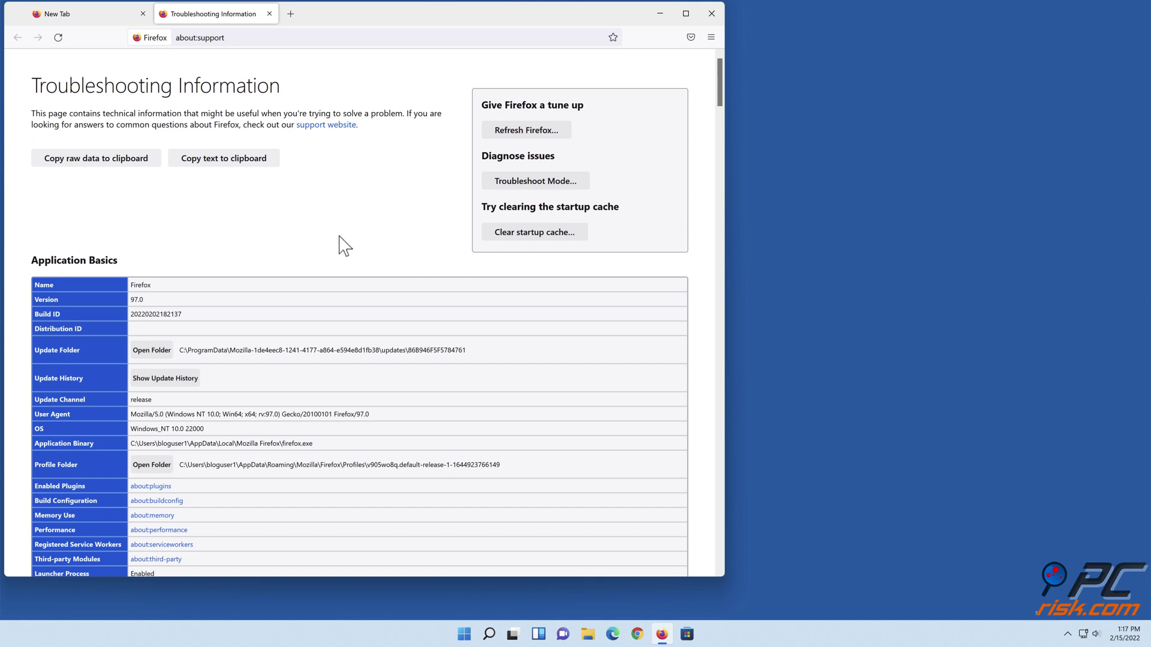
scroll(343, 244, "down", 3)
scroll(339, 237, "down", 2)
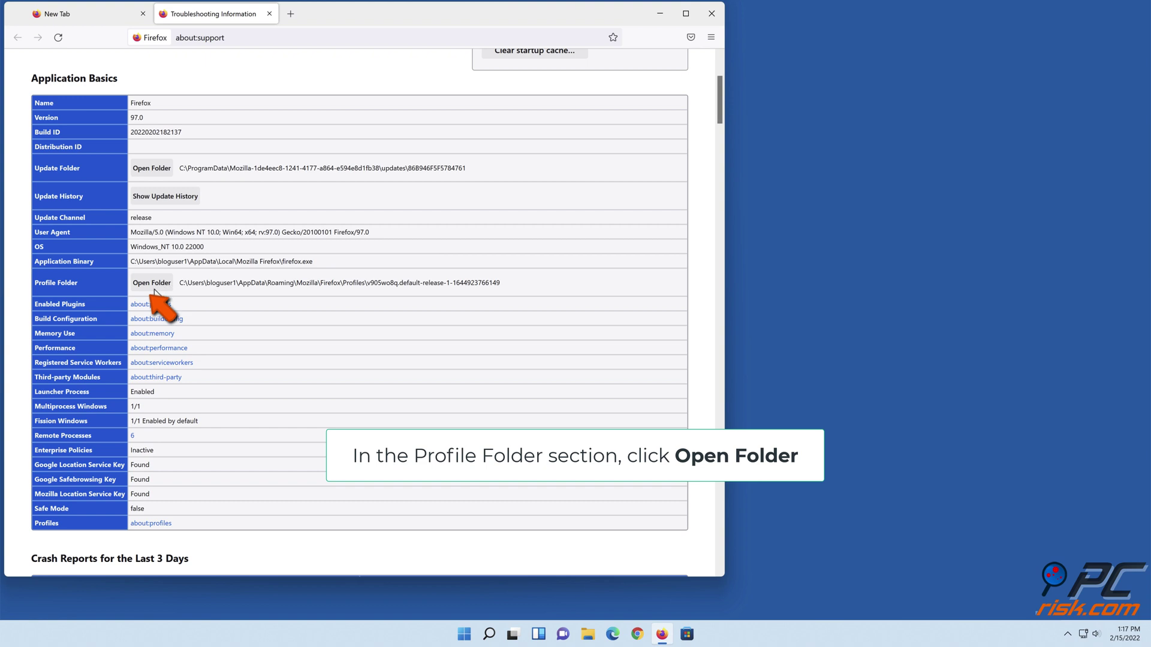
left_click(153, 283)
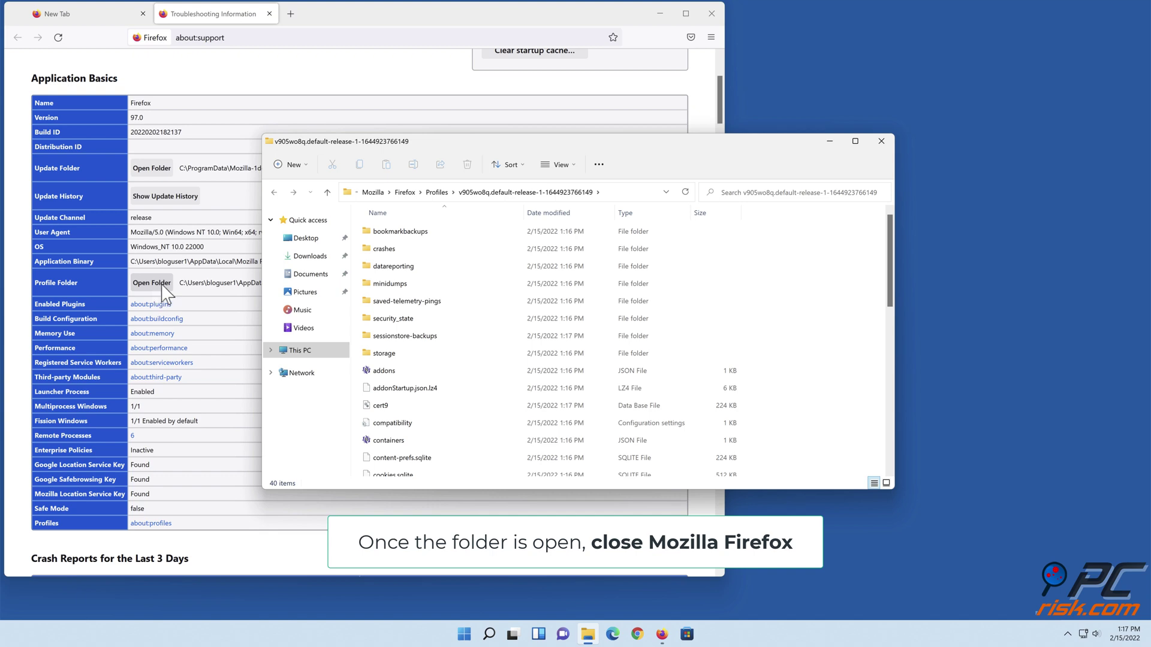
Close Firefox, delete content-prefs.sqlite from the profile folder, and close File Explorer.
left_click(711, 15)
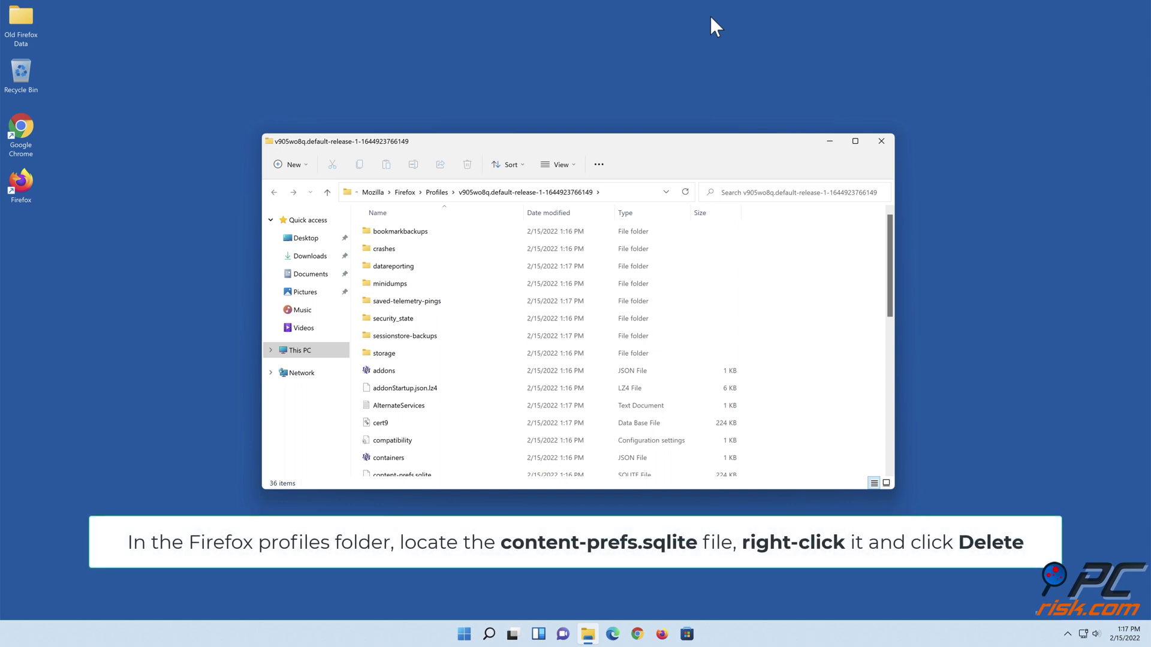
scroll(532, 301, "down", 2)
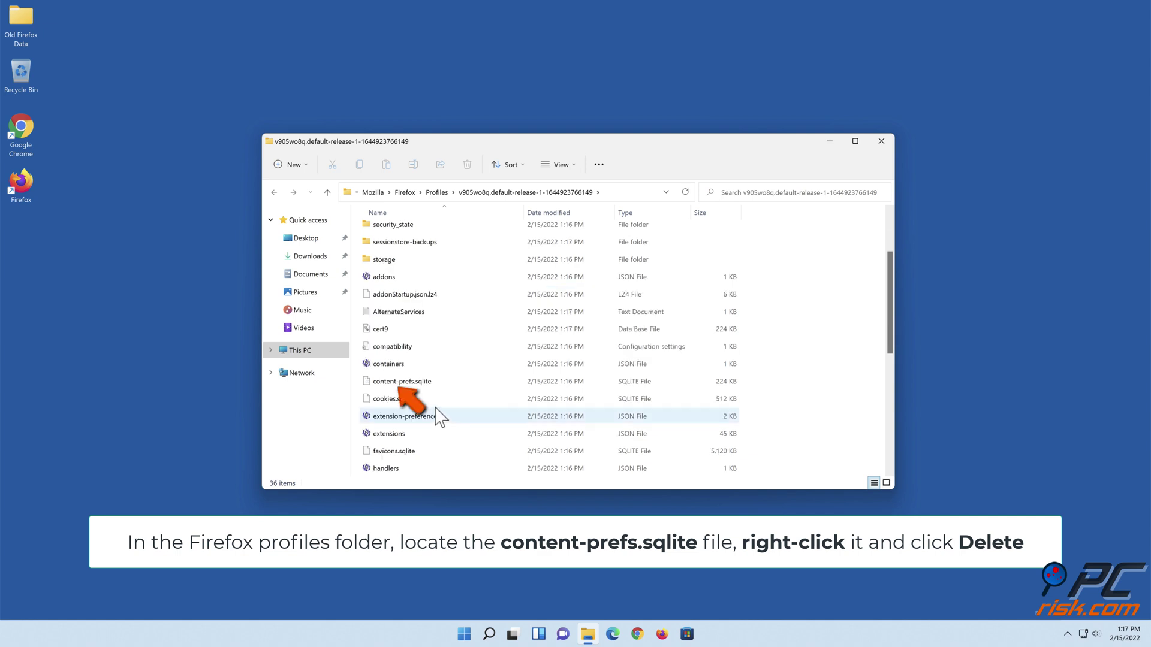
left_click(426, 386)
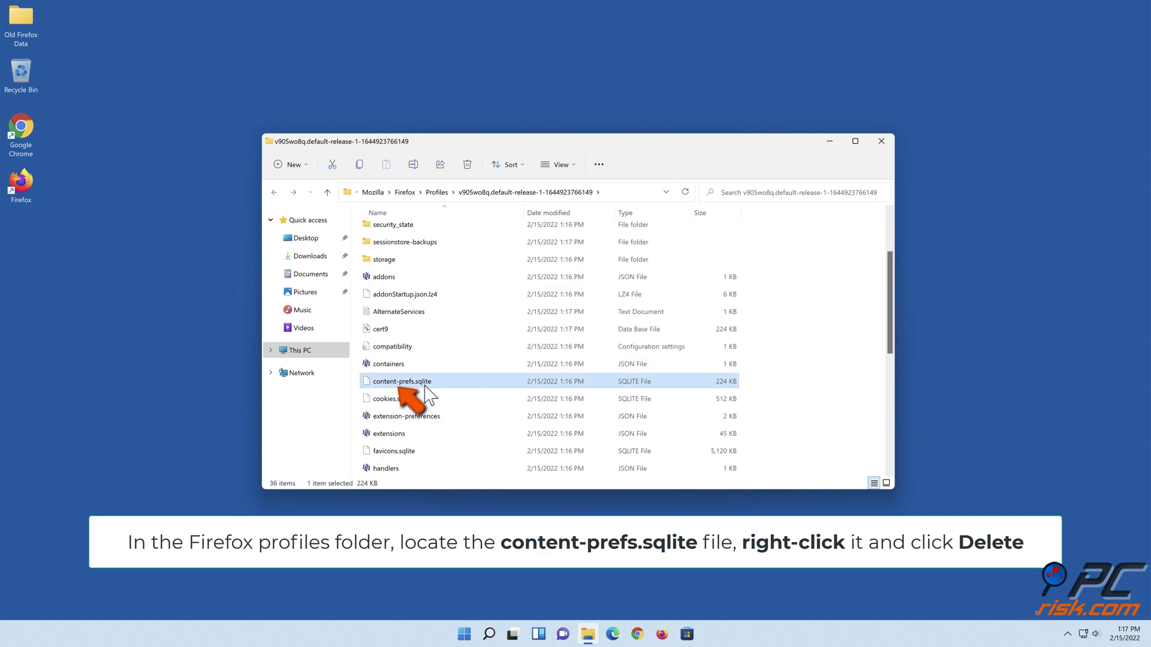
right_click(427, 388)
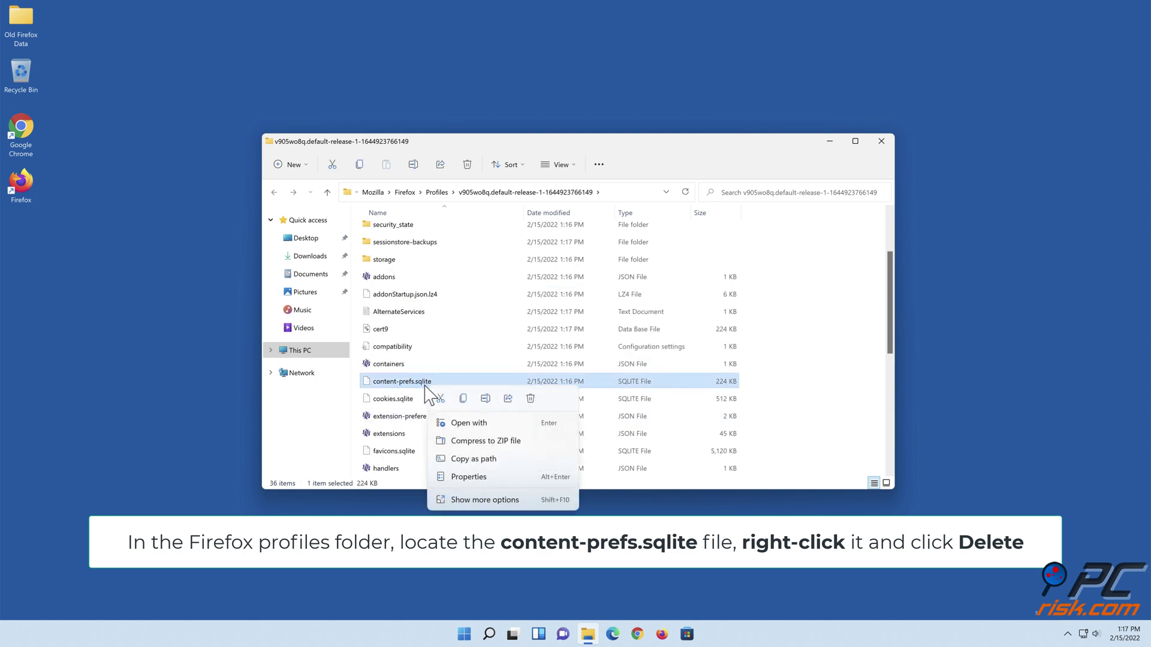
left_click(530, 398)
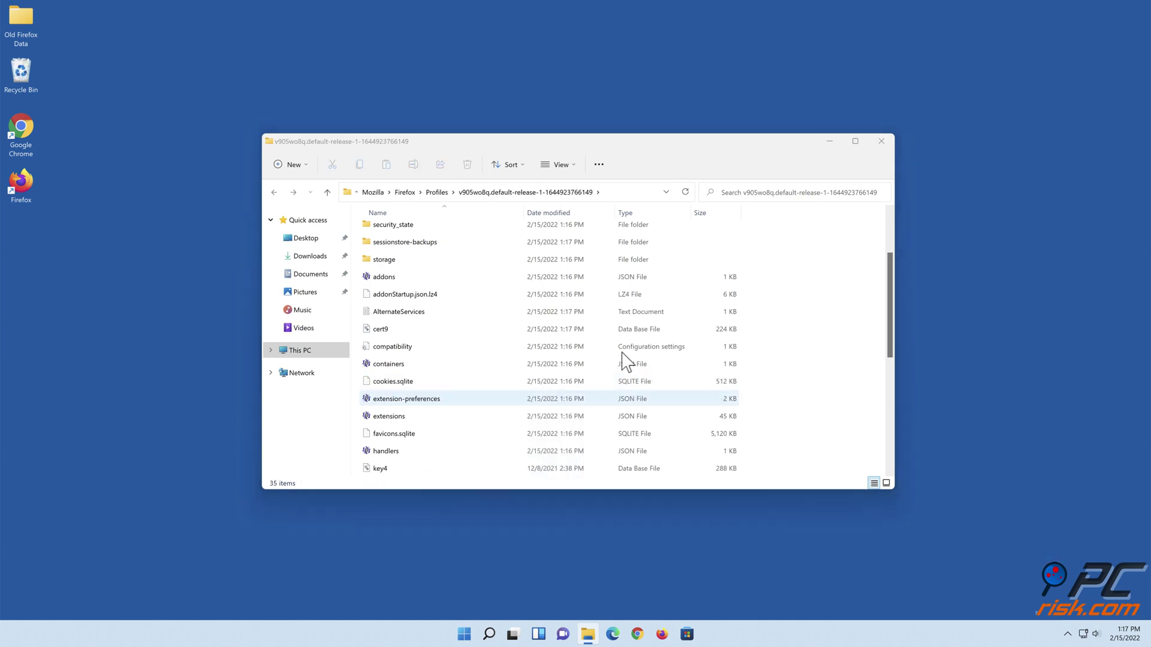
left_click(881, 142)
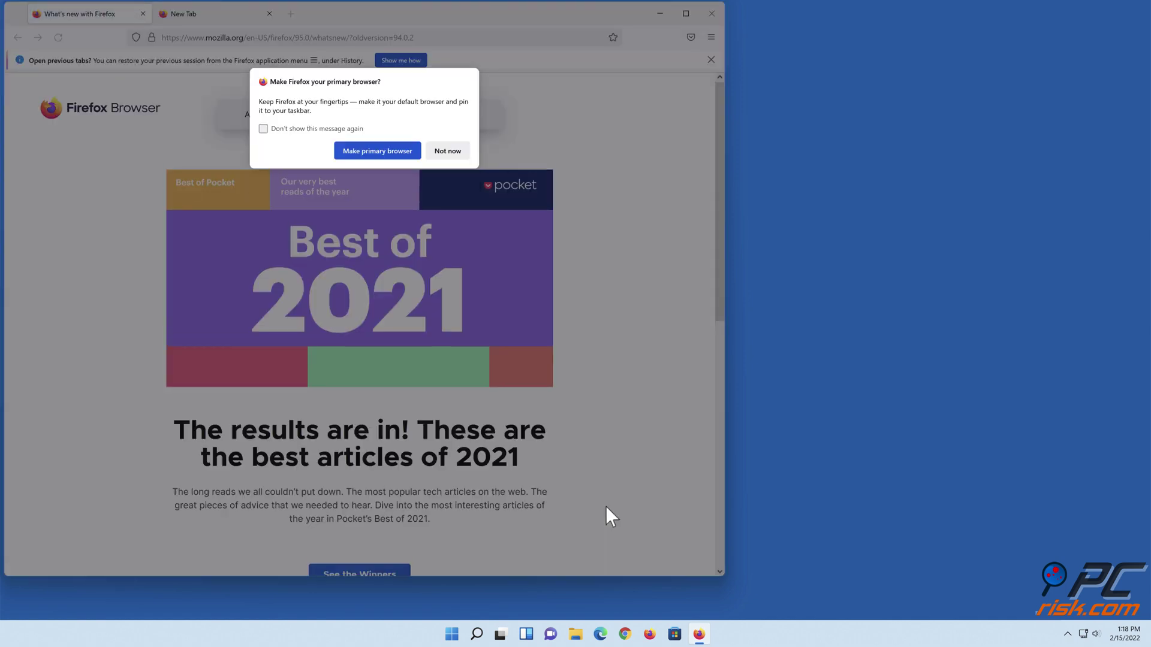
Dismiss the 'Make Firefox your primary browser?' prompt and exit Firefox.
left_click(391, 154)
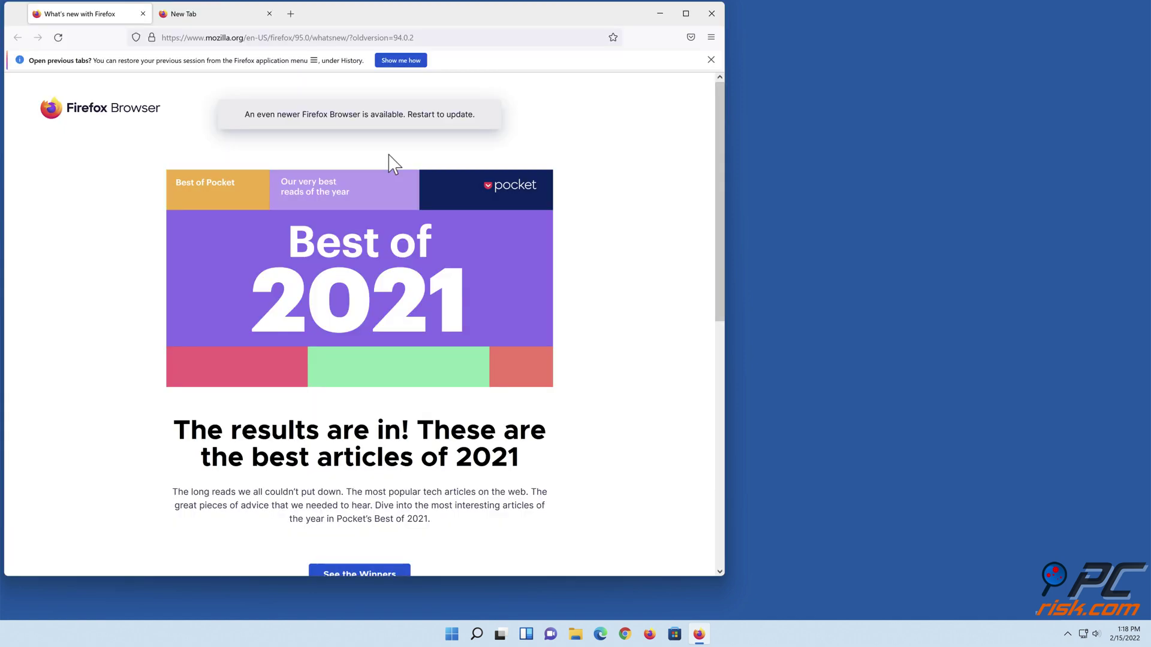
left_click(712, 13)
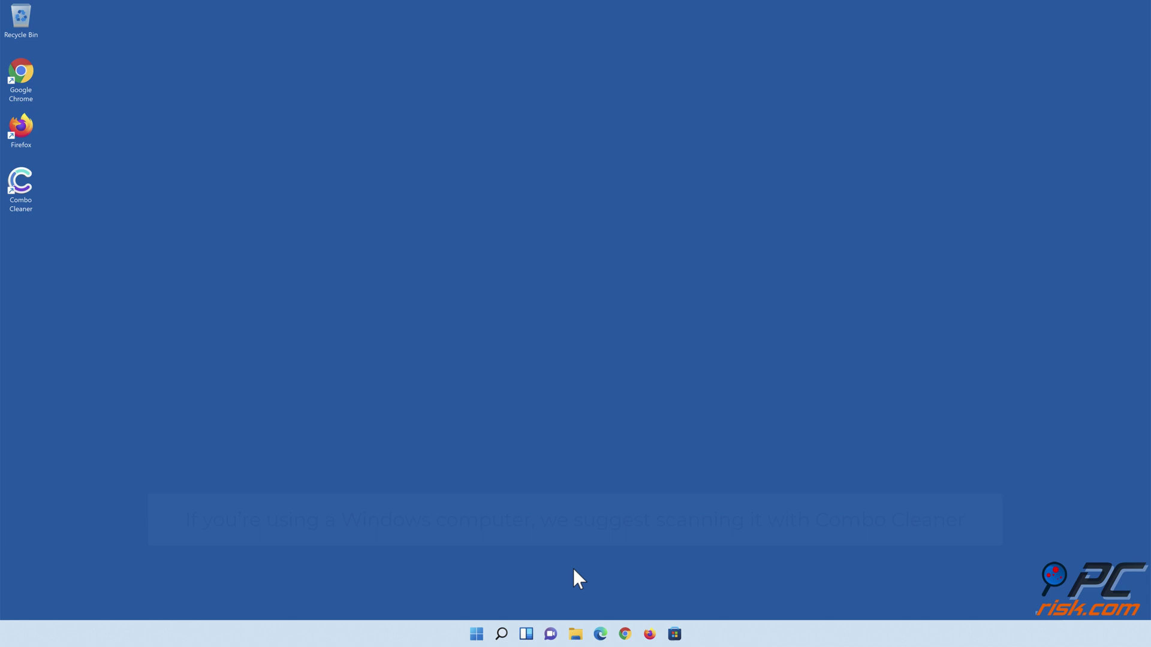
Launch Combo Cleaner, scan and quarantine all detected threats, then enable real-time Anti-malware protection.
double_click(30, 205)
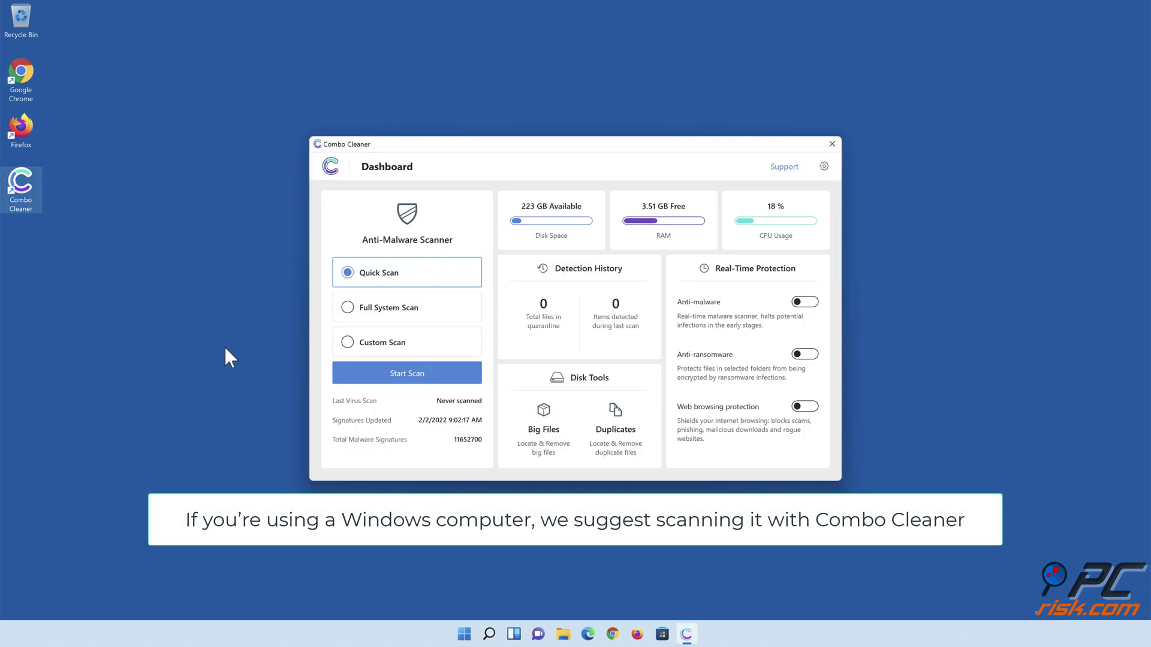
left_click(407, 383)
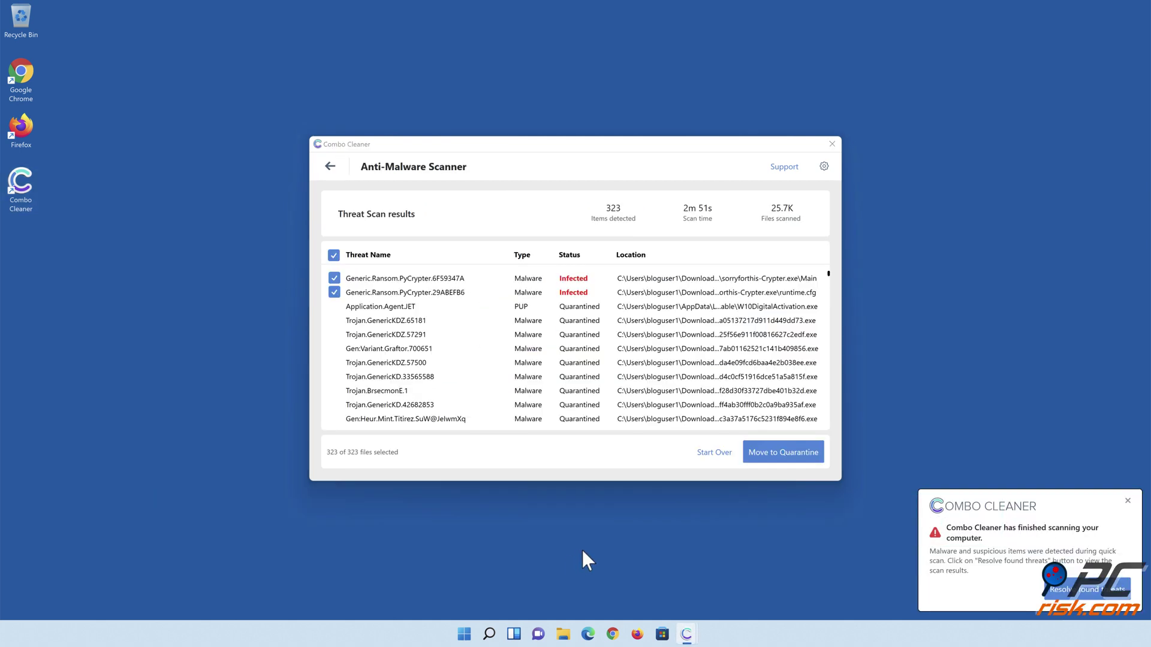
left_click(779, 460)
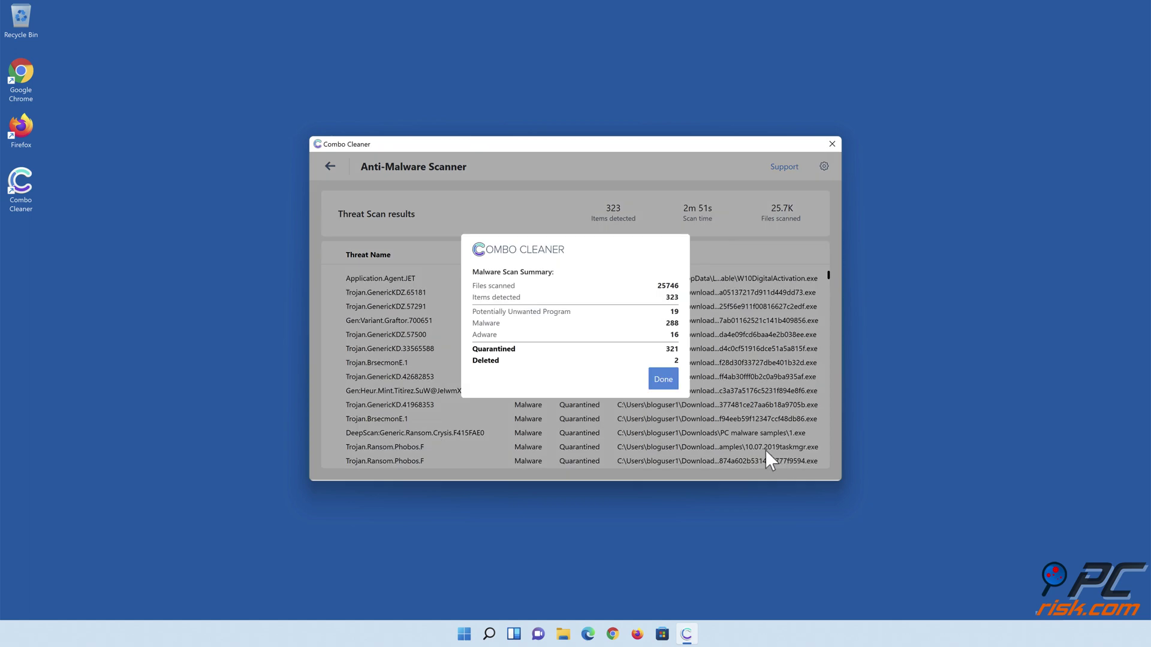
left_click(662, 384)
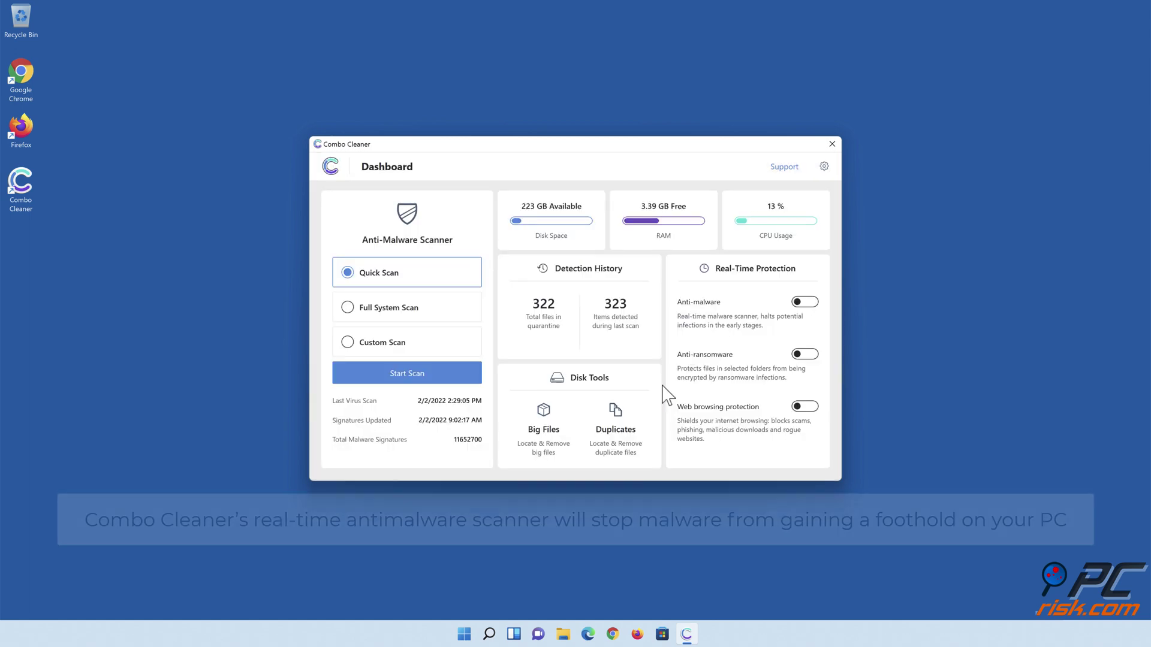
left_click(804, 305)
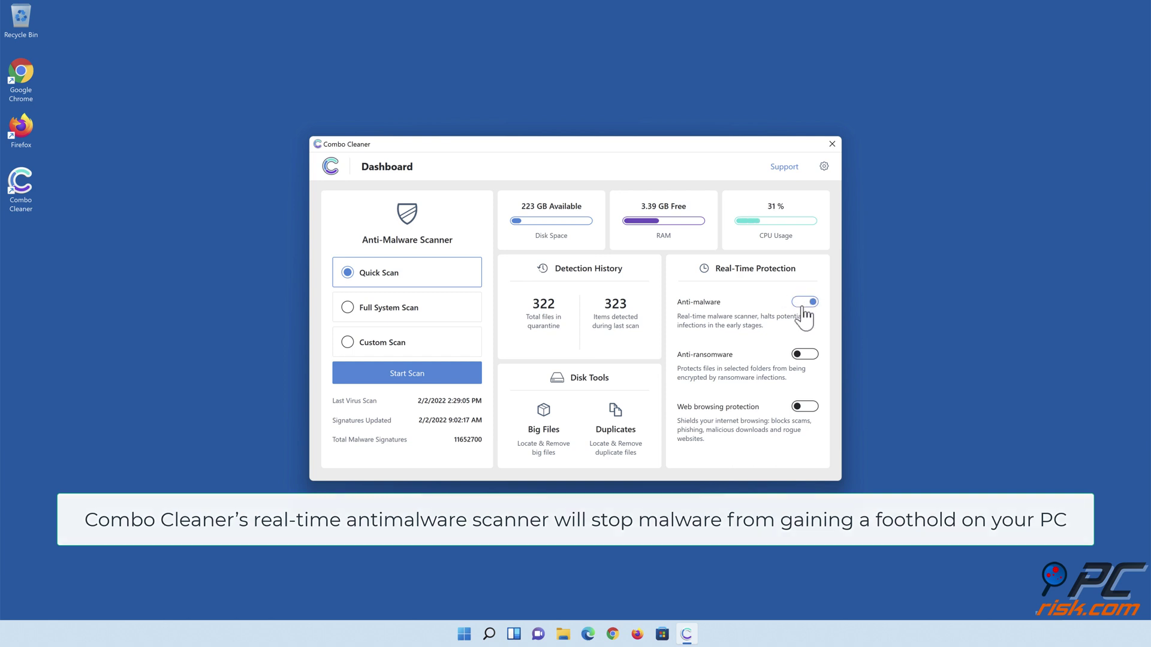
Enable Anti-ransomware and add Libraries > Documents as a protected folder.
left_click(805, 356)
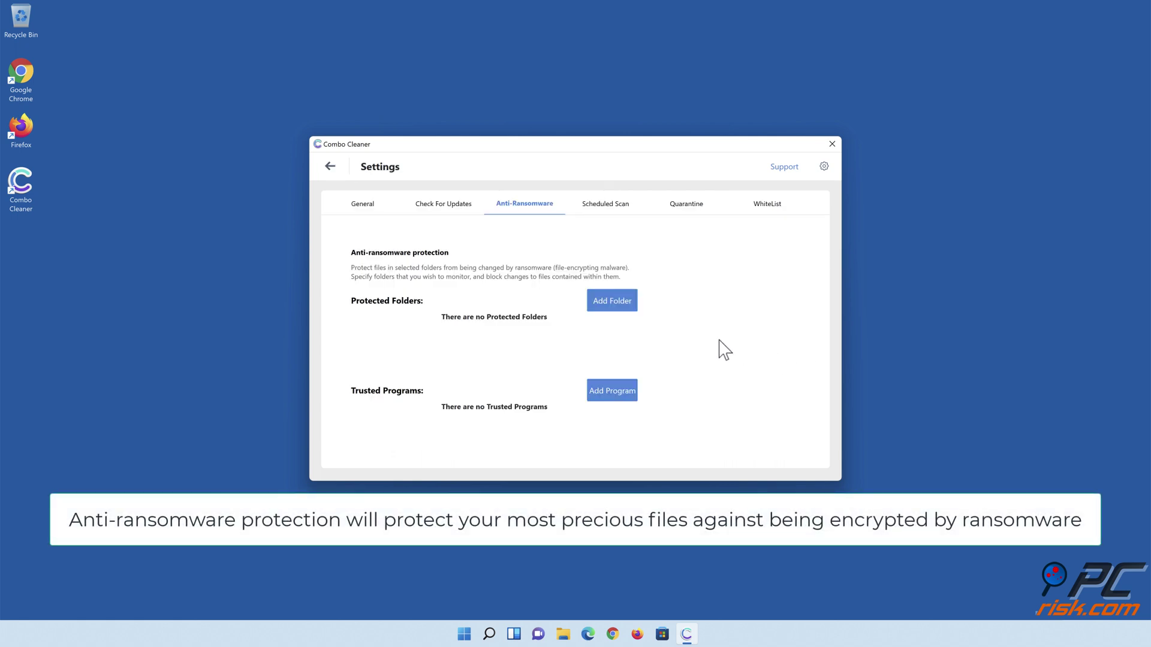
left_click(613, 305)
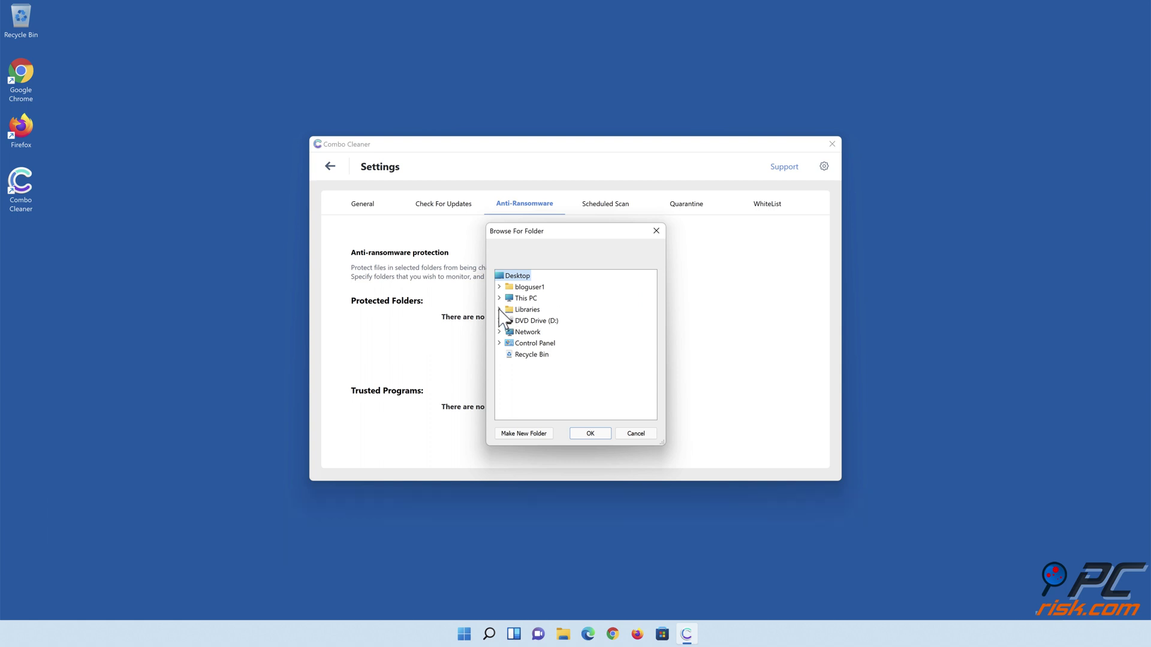
left_click(499, 310)
left_click(509, 332)
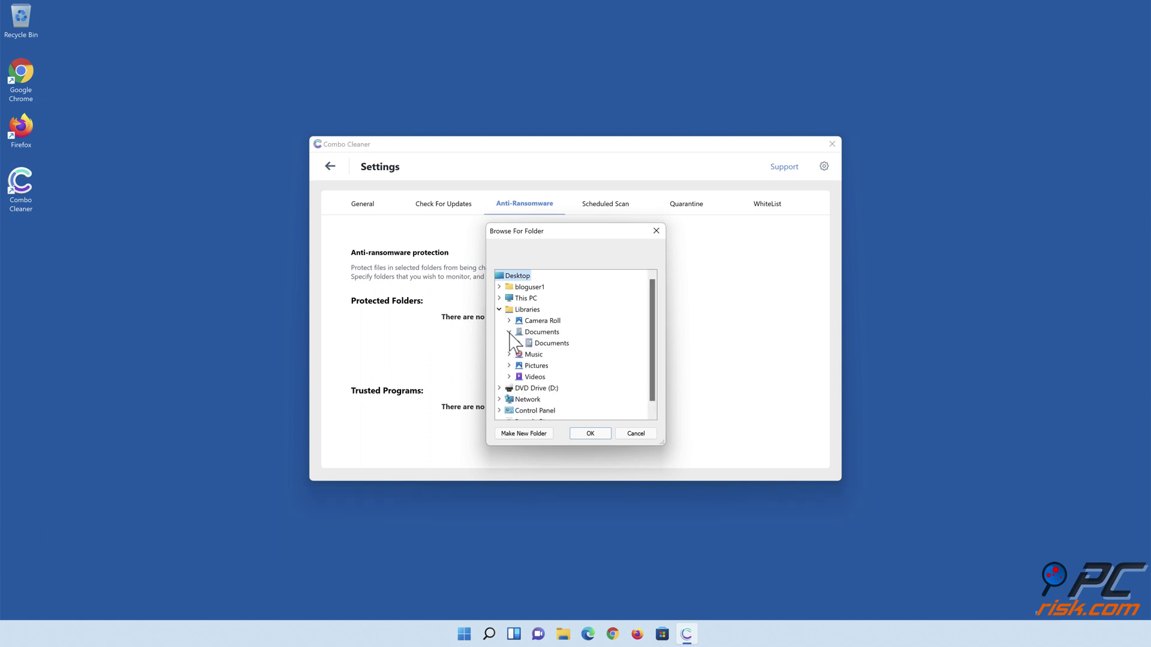
left_click(549, 343)
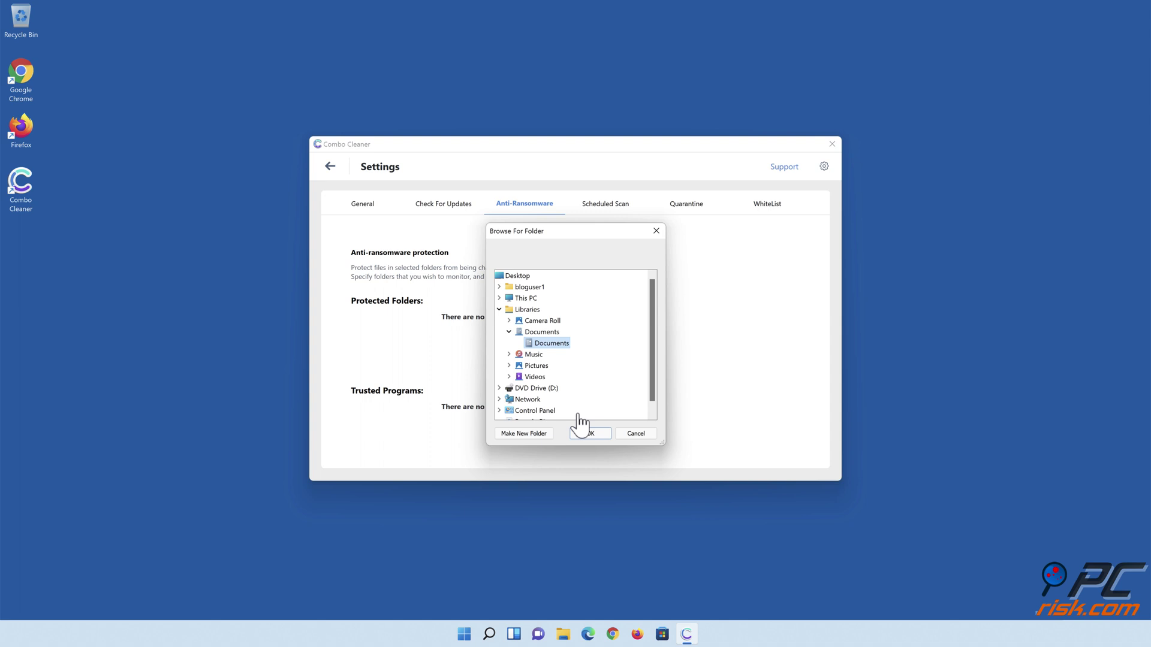
left_click(591, 434)
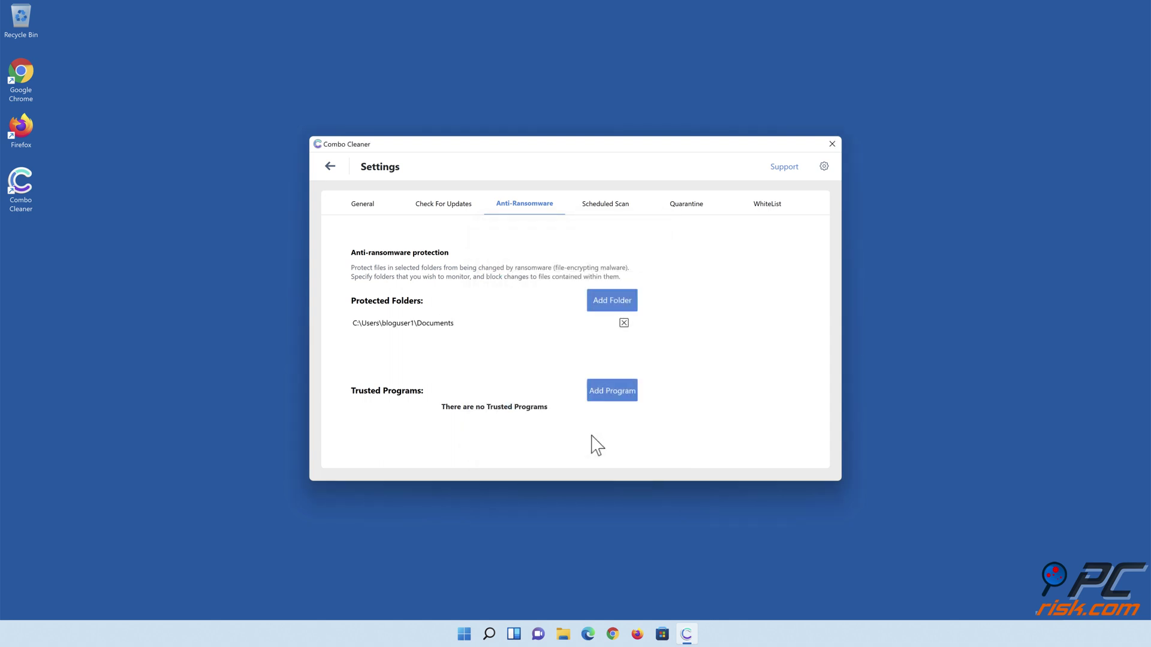
Back on the Dashboard, enable Web browsing protection and close Combo Cleaner.
left_click(331, 170)
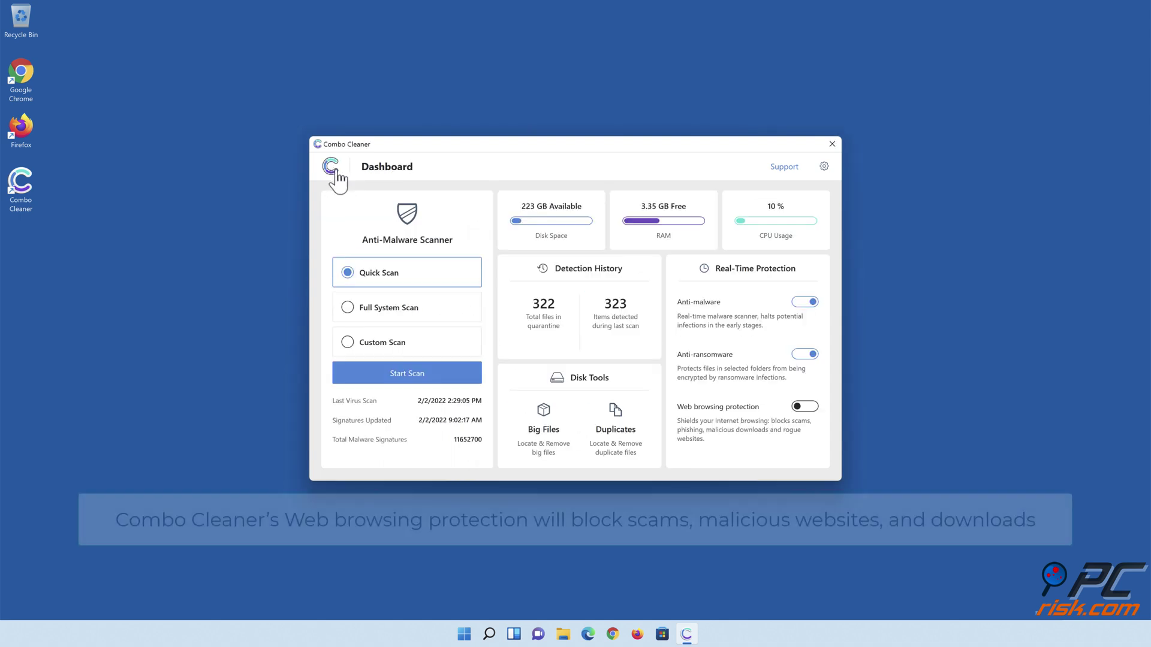
left_click(806, 420)
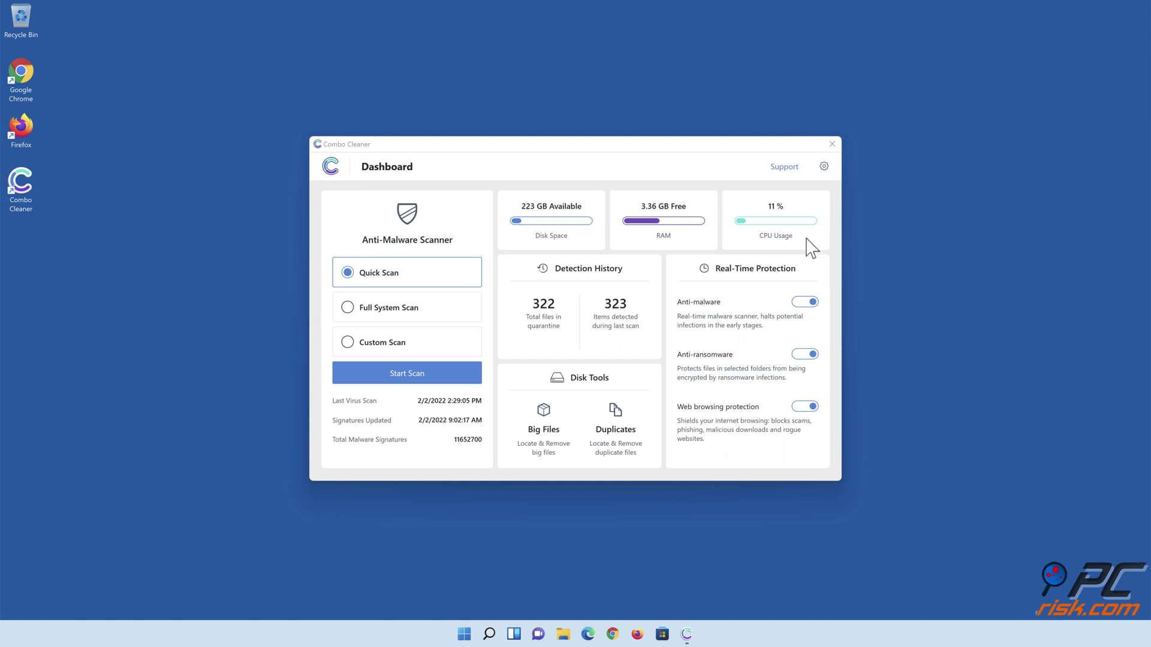
left_click(832, 144)
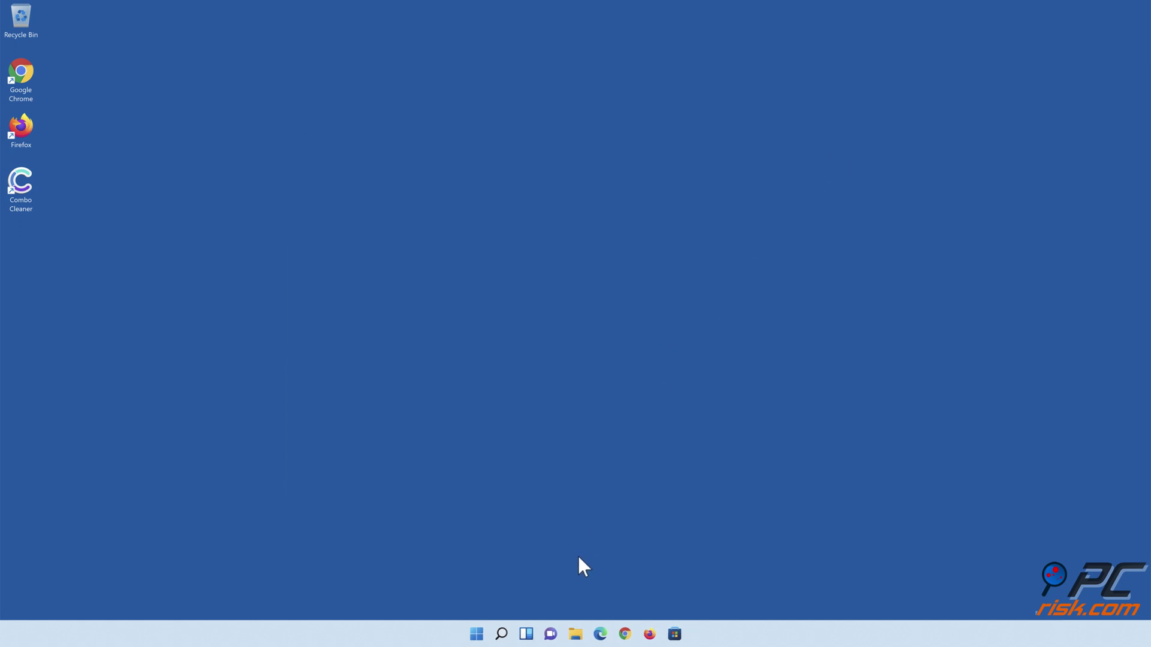